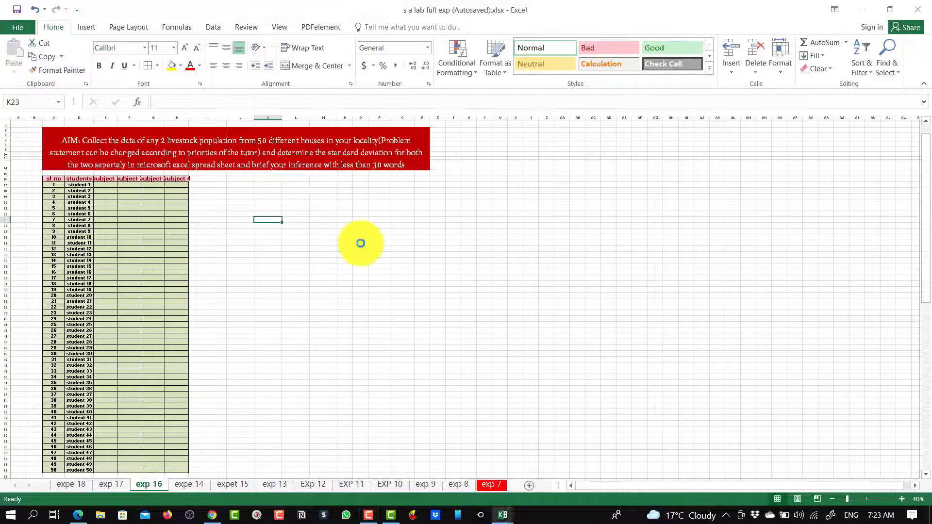
- Scroll back up to the score table, clearing several stray cell selections
scroll(360, 243, "up", 2)
left_click_drag(490, 200, 516, 364)
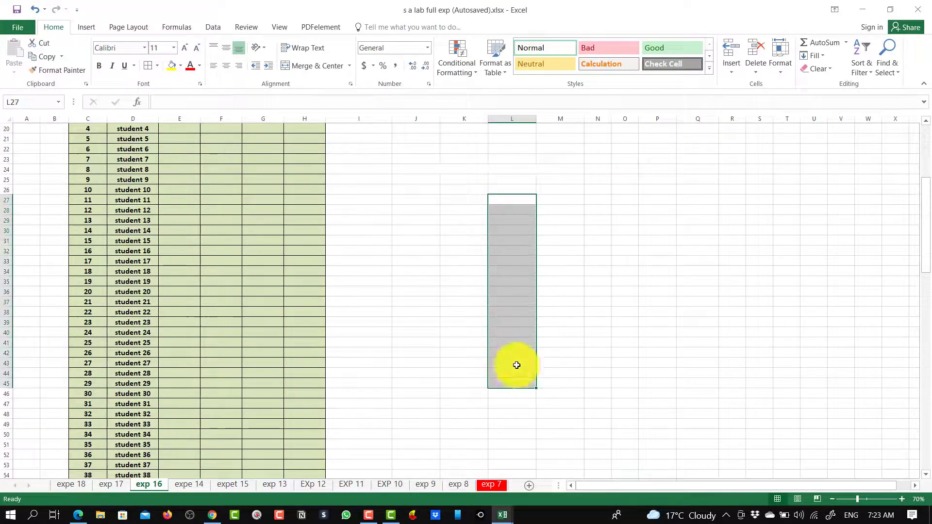
left_click(689, 335)
scroll(682, 261, "up", 3)
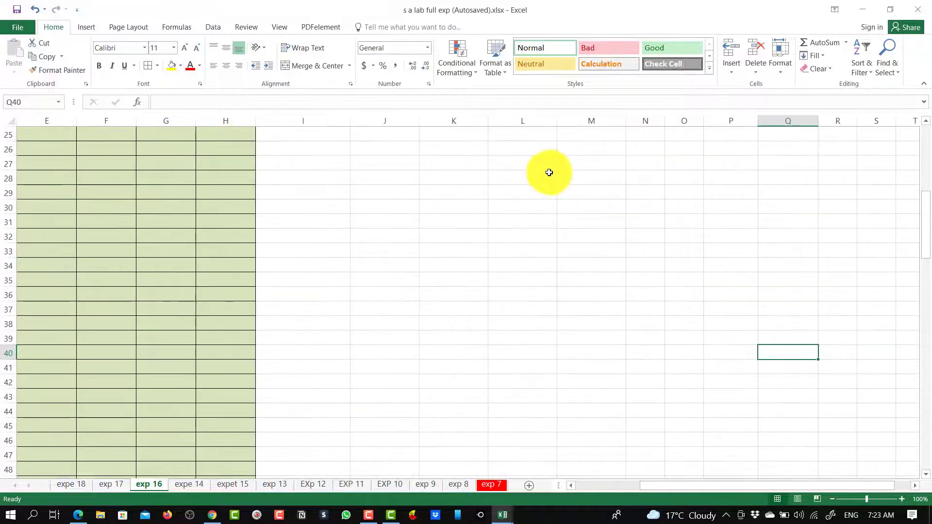
left_click_drag(432, 166, 668, 339)
left_click(730, 295)
scroll(605, 293, "up", 8)
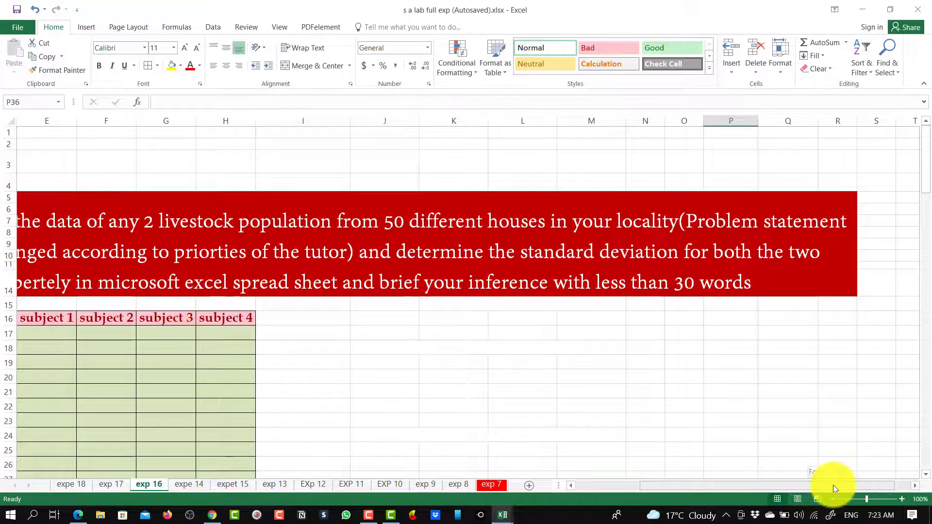
mouse_move(833, 485)
left_mouse_down()
mouse_move(744, 487)
mouse_move(821, 489)
left_mouse_up()
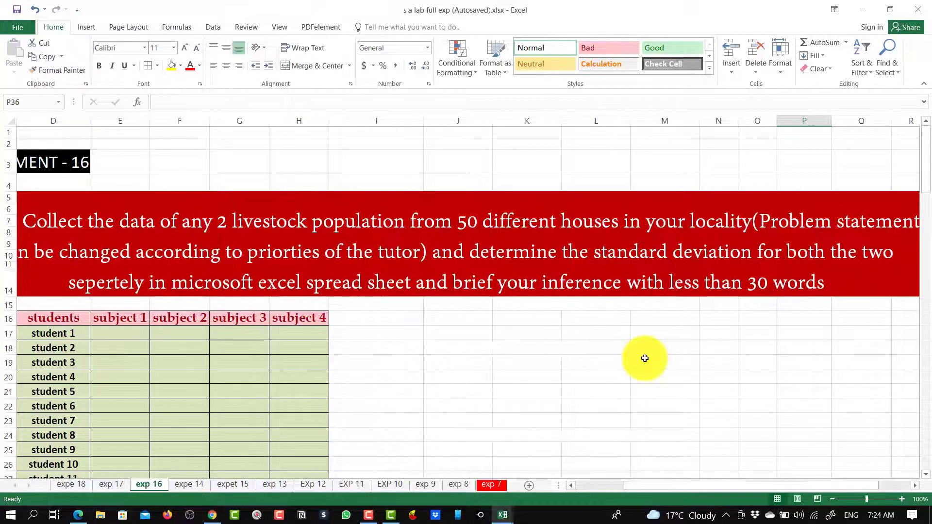
scroll(644, 358, "down", 2)
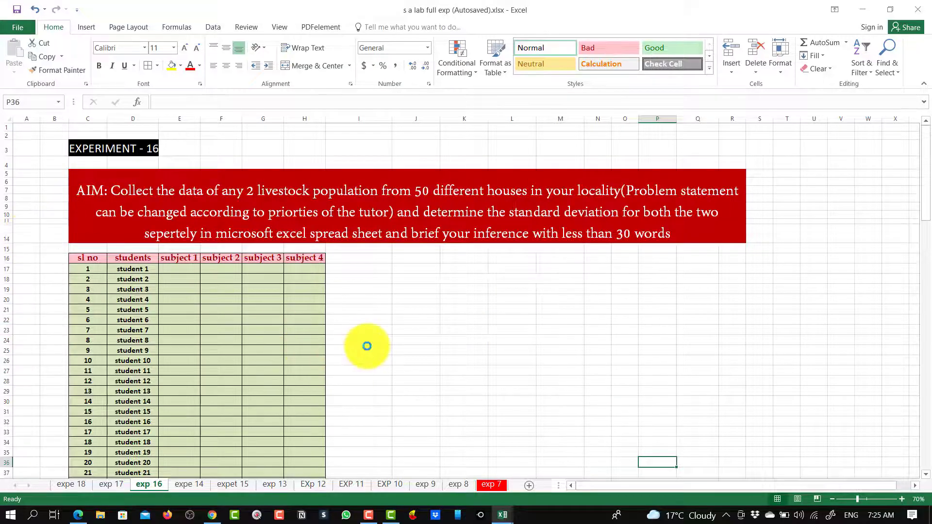
scroll(367, 347, "up", 3, "ctrl")
left_click_drag(377, 335, 557, 337)
left_click(766, 314)
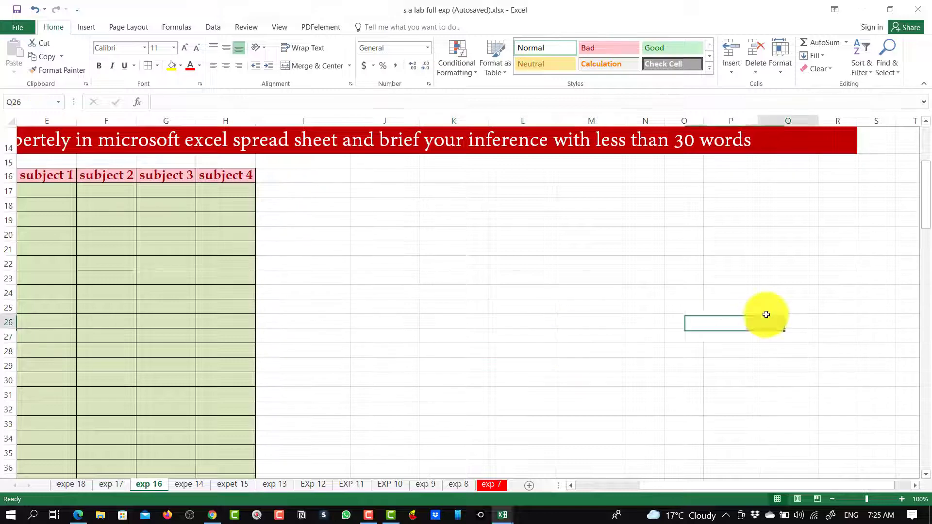
left_click_drag(736, 484, 629, 490)
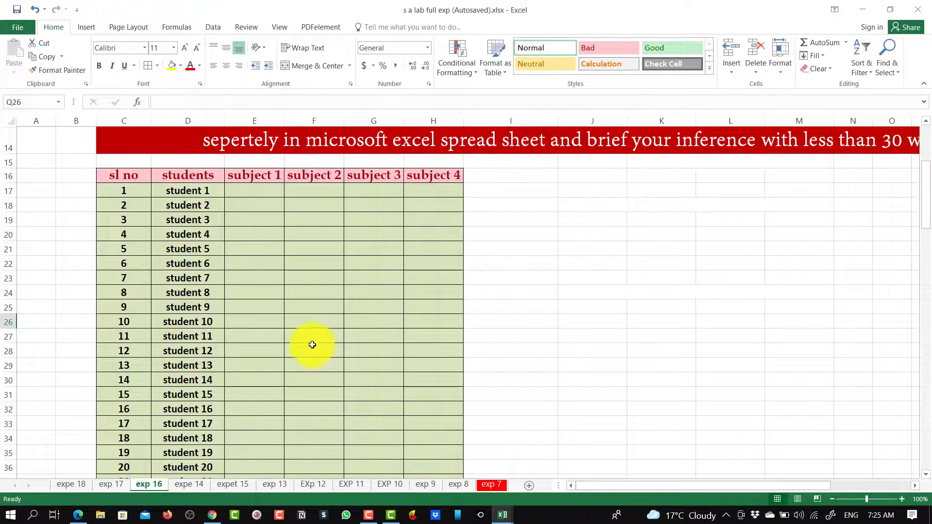
scroll(328, 347, "down", 14)
scroll(277, 385, "up", 13)
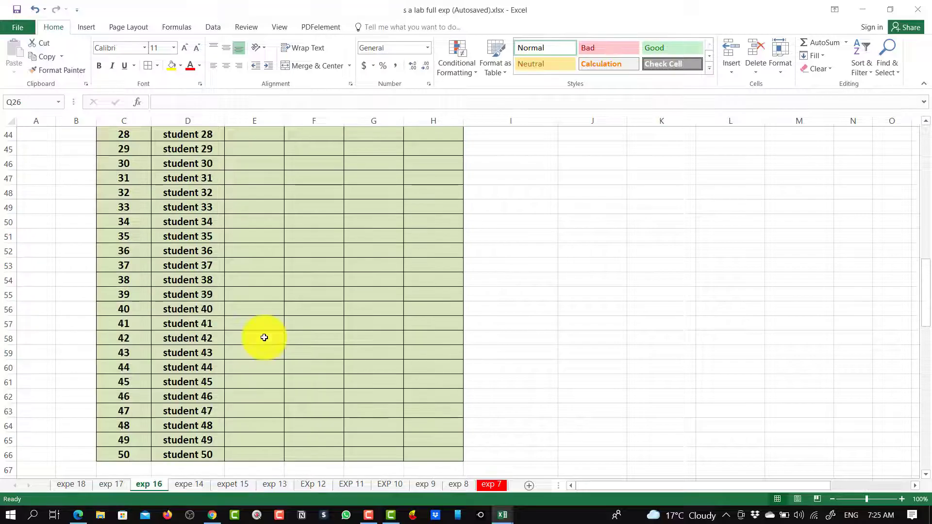
scroll(265, 337, "up", 5)
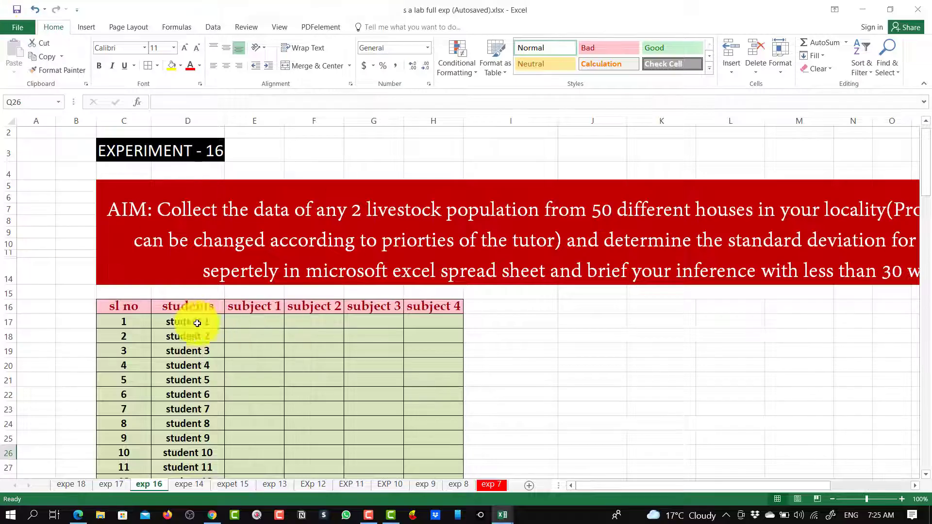
- Enter =RANDBETWEEN(1,100) in E17 and fill it right through H17
left_click(247, 322)
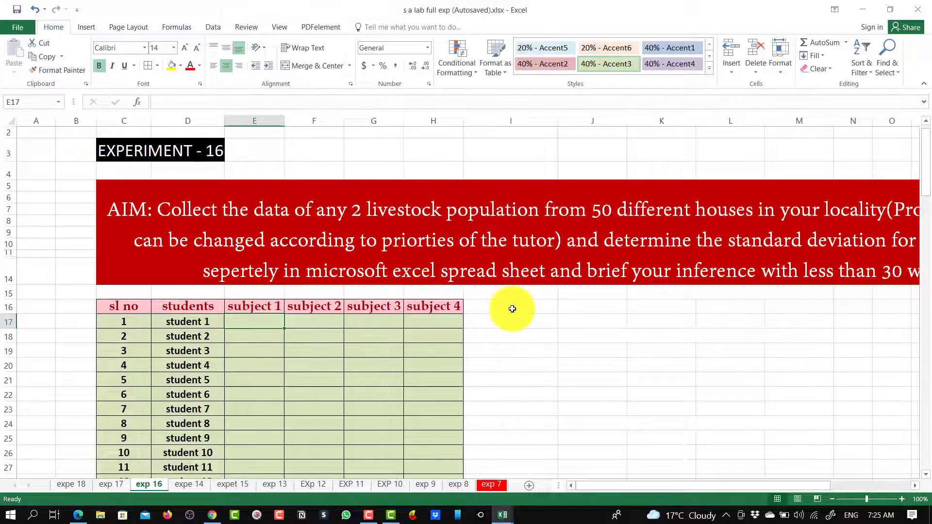
type("=ra")
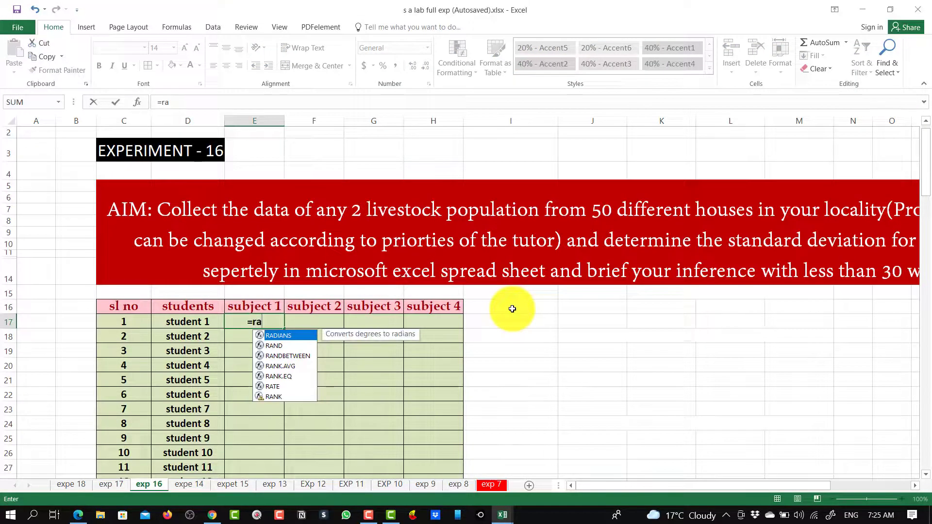
type("n")
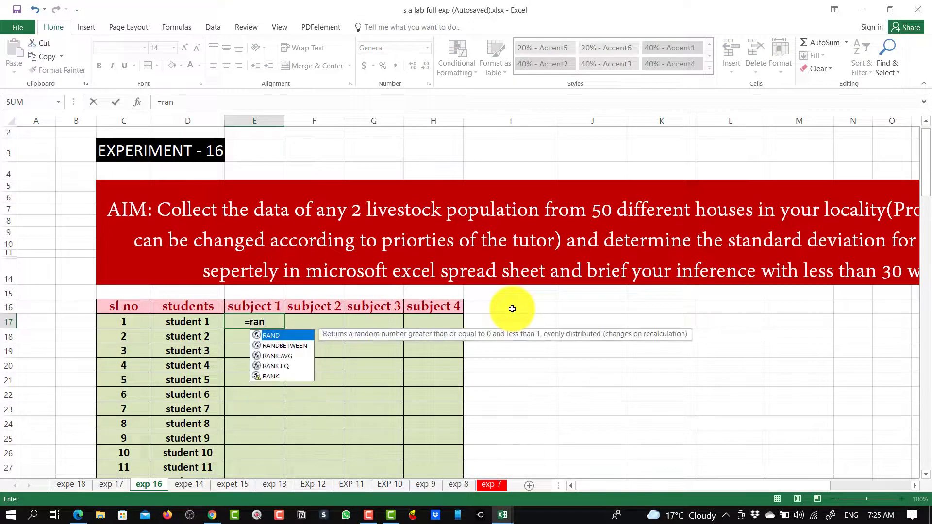
double_click(280, 347)
type("1,10")
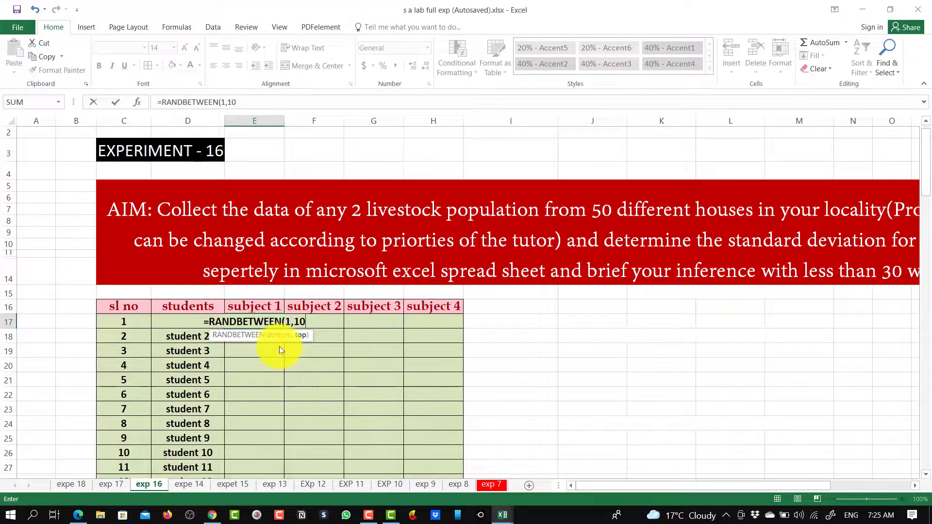
type("0)")
key("Return")
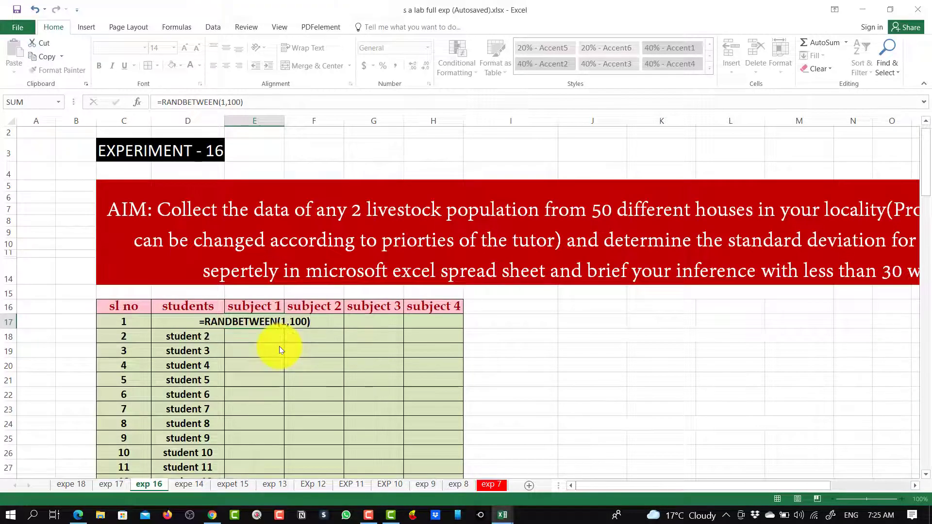
left_click(263, 321)
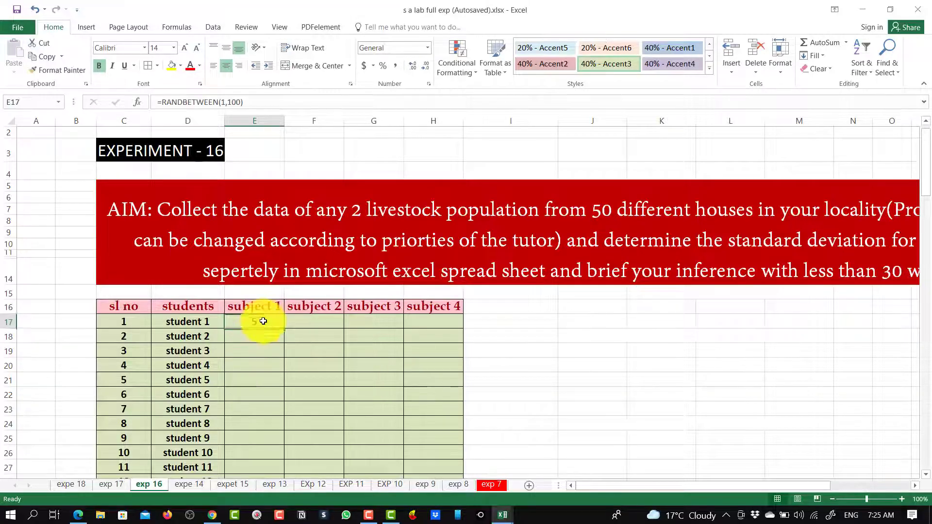
left_click_drag(285, 329, 459, 325)
left_click(630, 357)
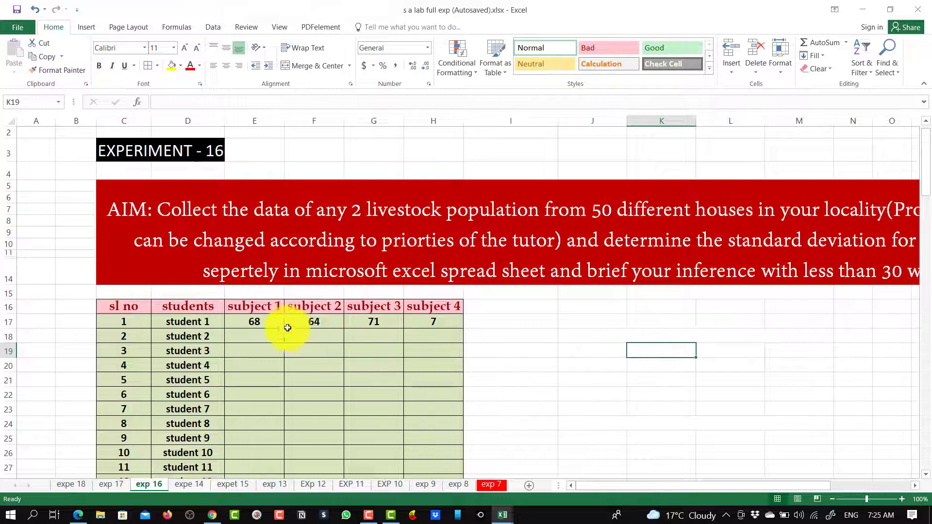
- Fill the subject 1 and subject 2 random scores down to student 50
left_click(259, 322)
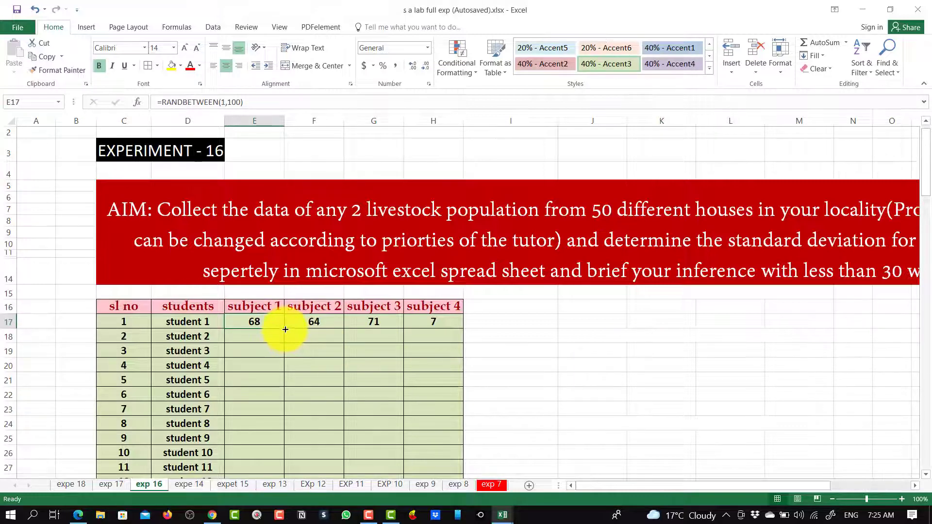
left_click_drag(285, 329, 270, 440)
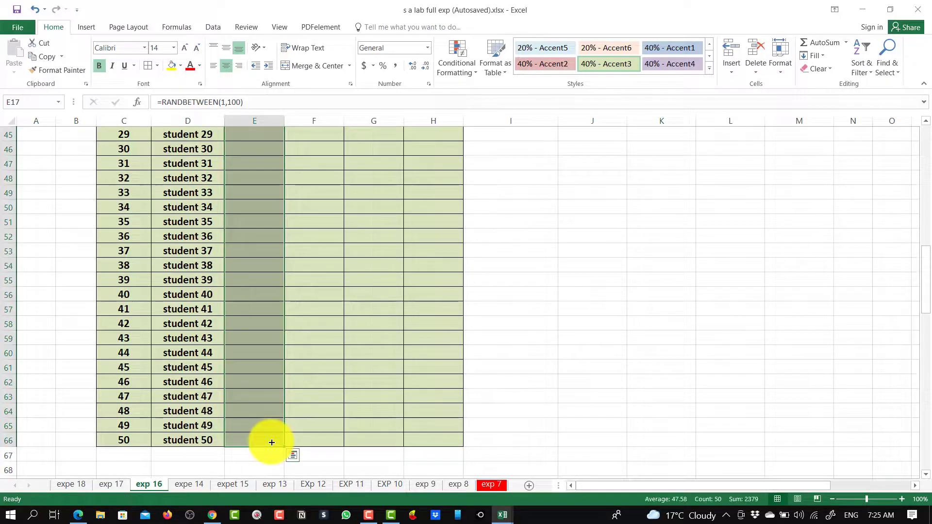
left_click(655, 361)
scroll(656, 360, "up", 11)
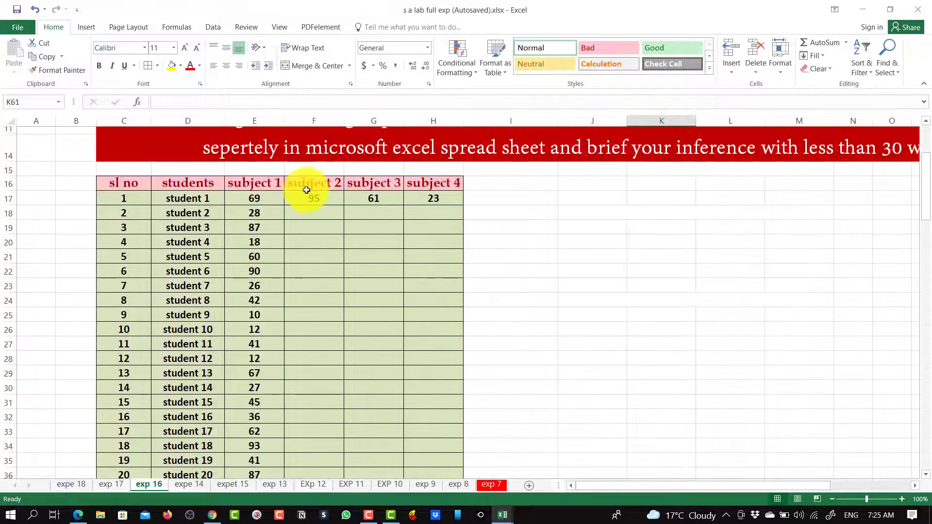
left_click(309, 194)
left_click_drag(343, 204, 326, 441)
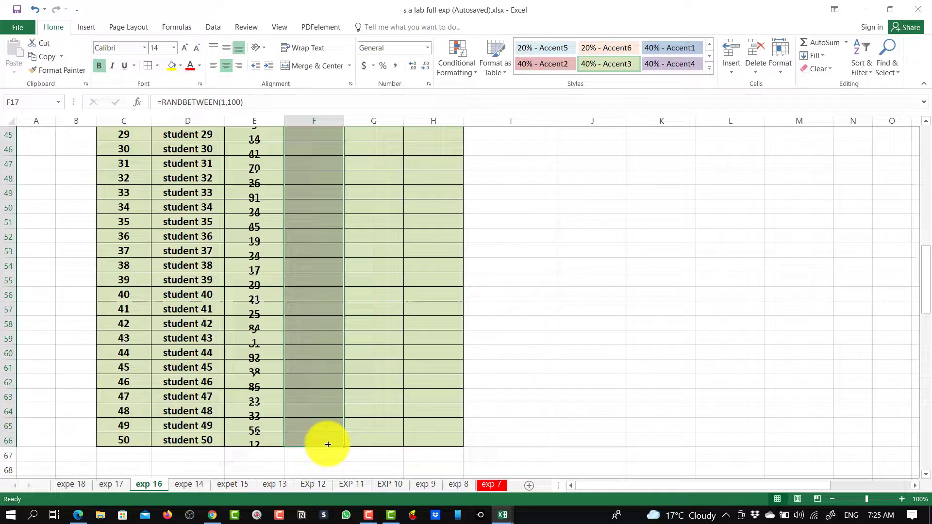
left_click(633, 356)
- Fill the subject 3 and subject 4 random scores down to student 50 (H66)
scroll(632, 356, "up", 9)
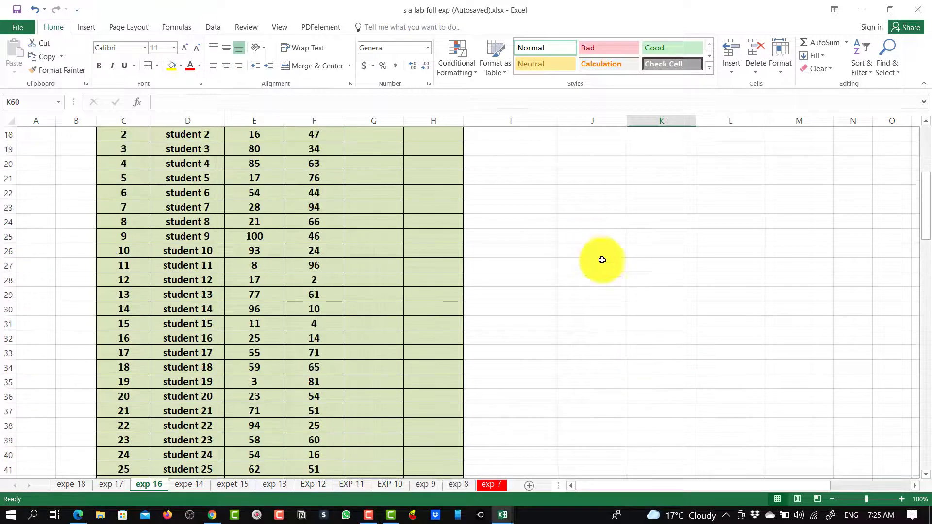
scroll(602, 259, "up", 4)
left_click(374, 269)
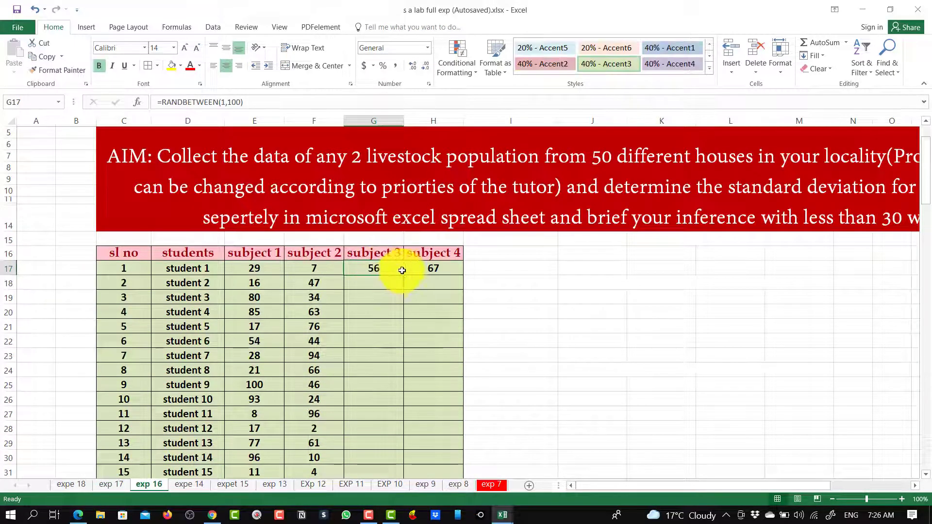
left_click_drag(403, 275, 393, 417)
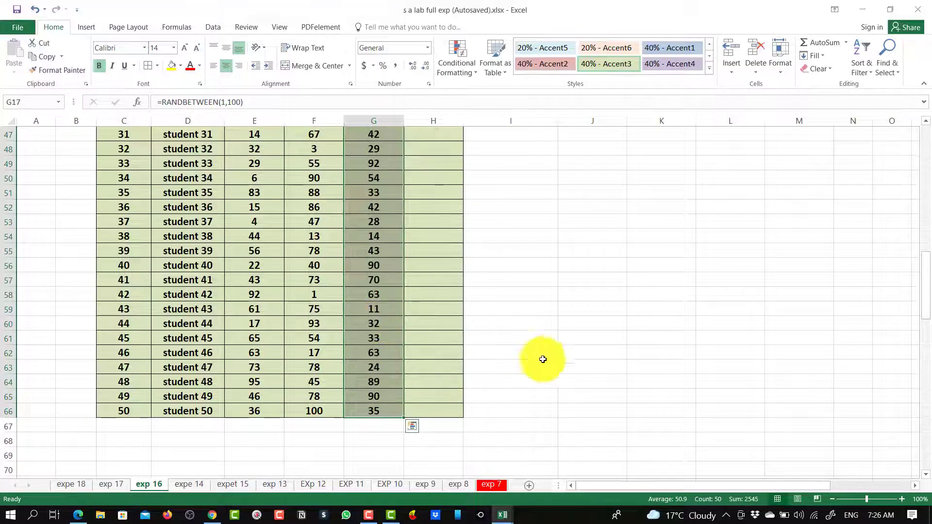
left_click(585, 351)
scroll(585, 348, "up", 8)
scroll(585, 348, "up", 4)
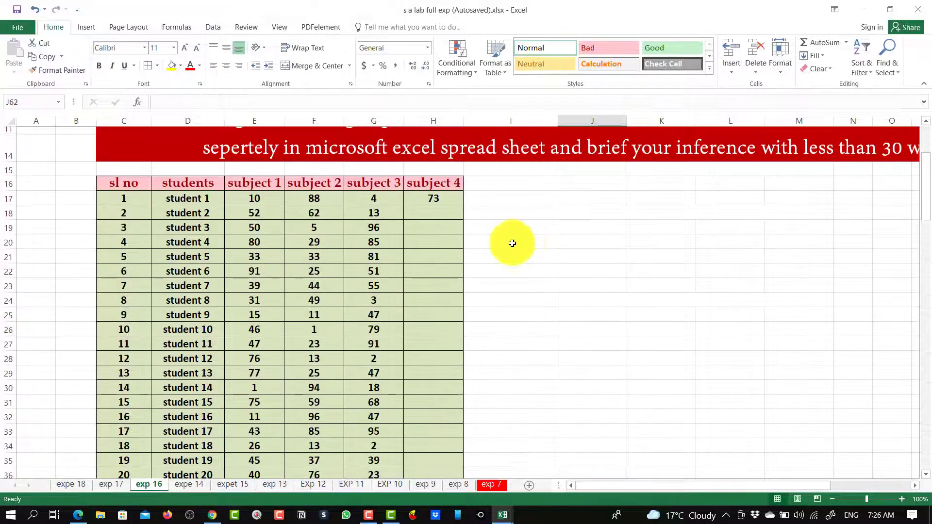
left_click(439, 199)
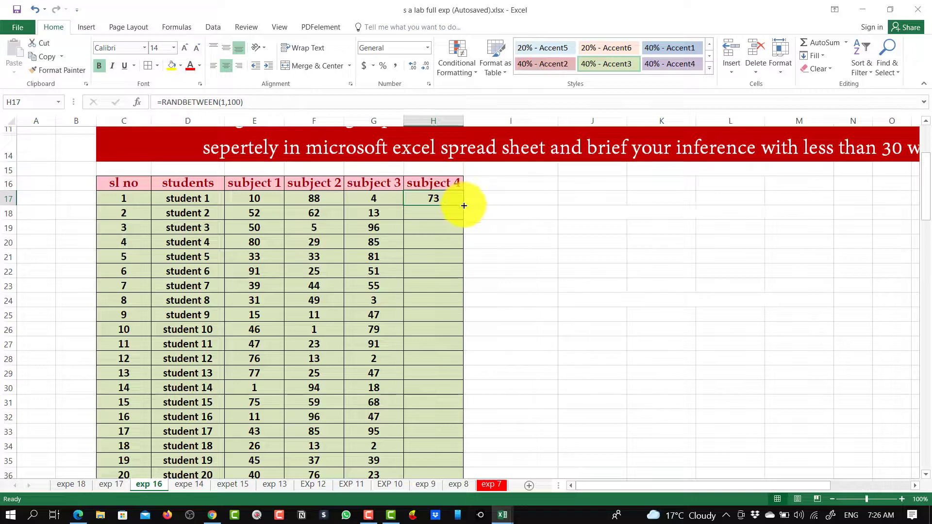
left_click_drag(463, 205, 453, 462)
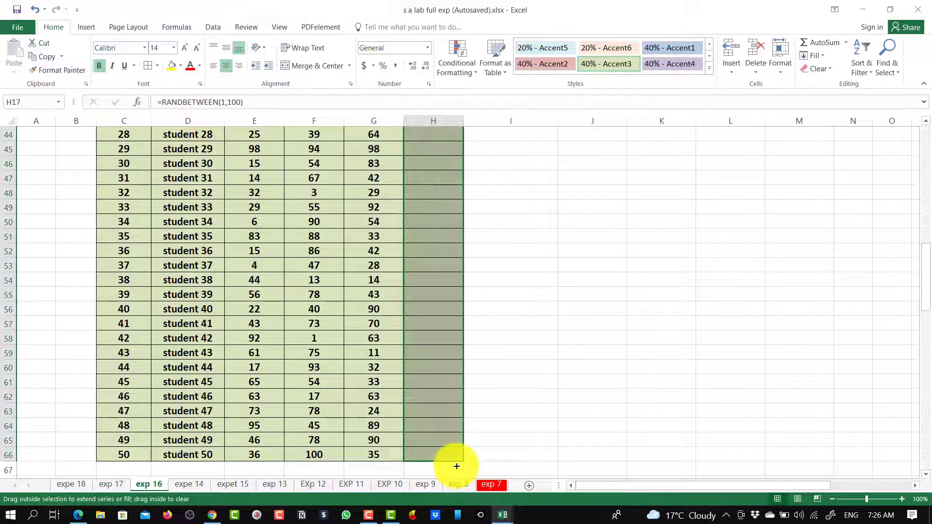
left_click(807, 371)
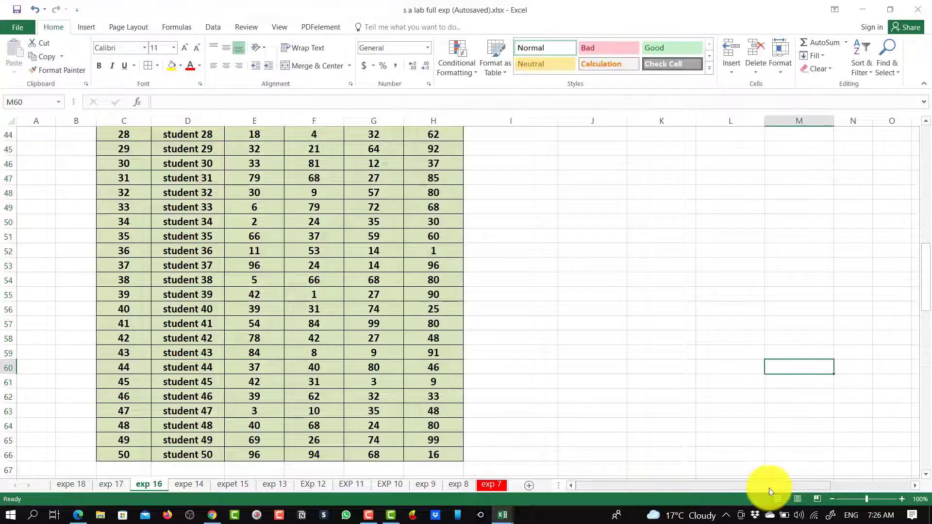
scroll(738, 432, "up", 5)
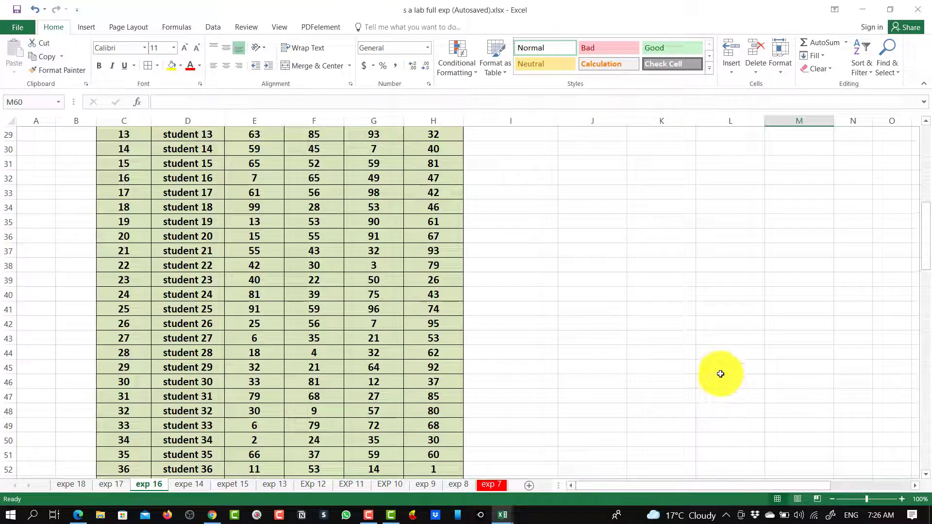
scroll(720, 374, "down", 1, "ctrl")
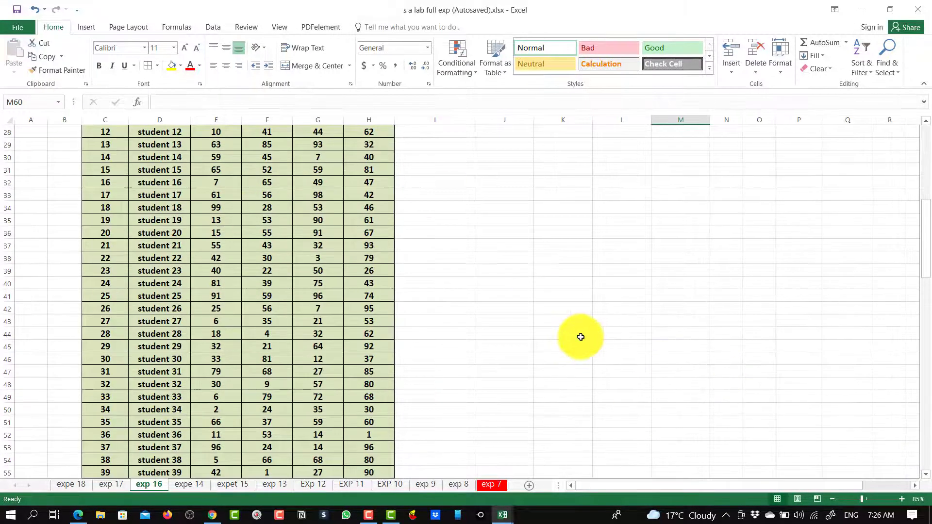
scroll(611, 366, "up", 9)
- Enter the label 'standard deviation' in J18 across J18:M18
left_click_drag(493, 311, 699, 315)
type("standard deviat")
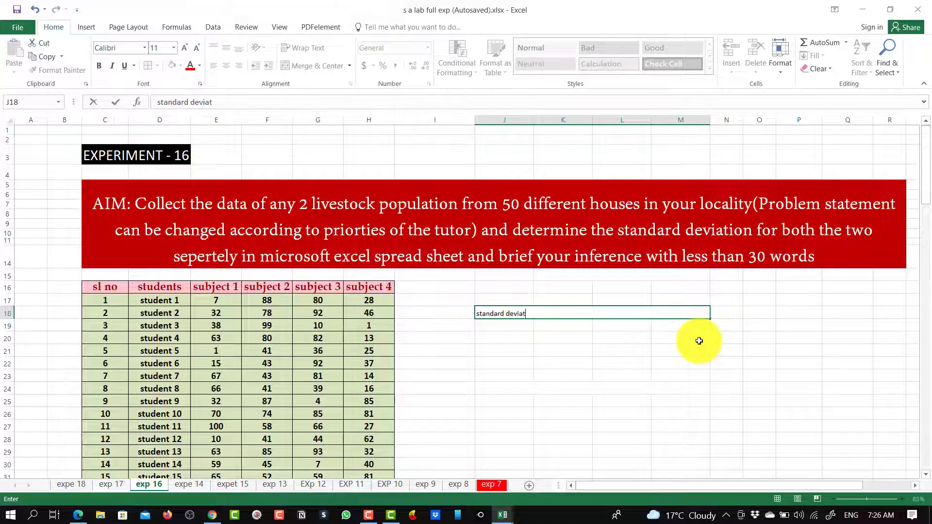
type("ion")
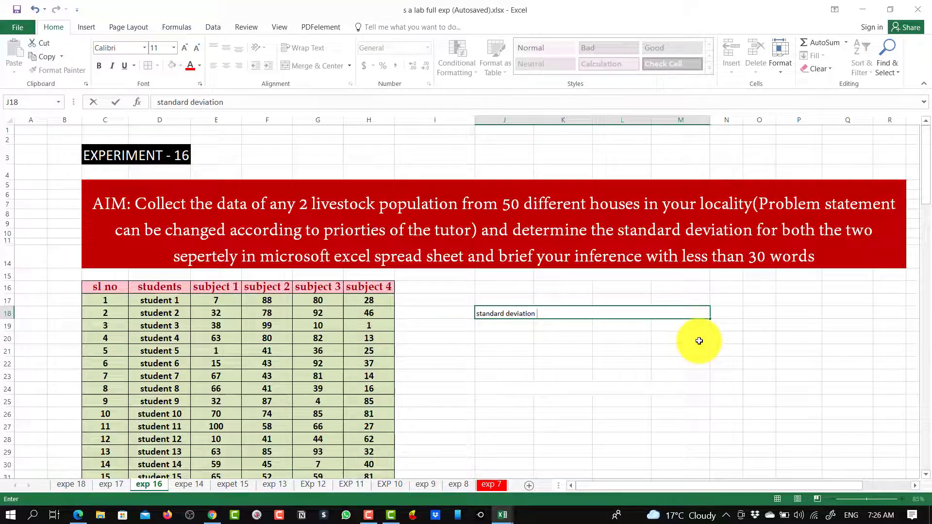
left_click(728, 375)
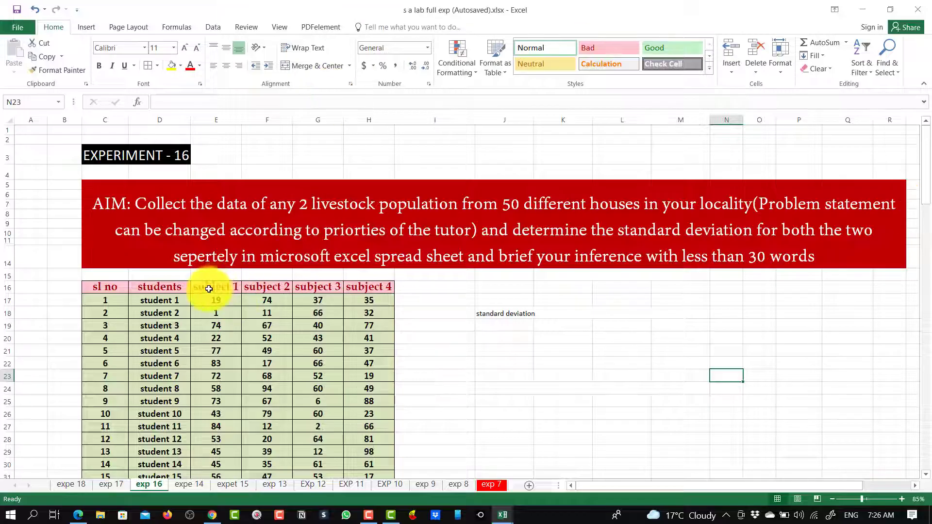
- Copy the subject 1–4 headers in E16:H16
left_click_drag(208, 288, 367, 285)
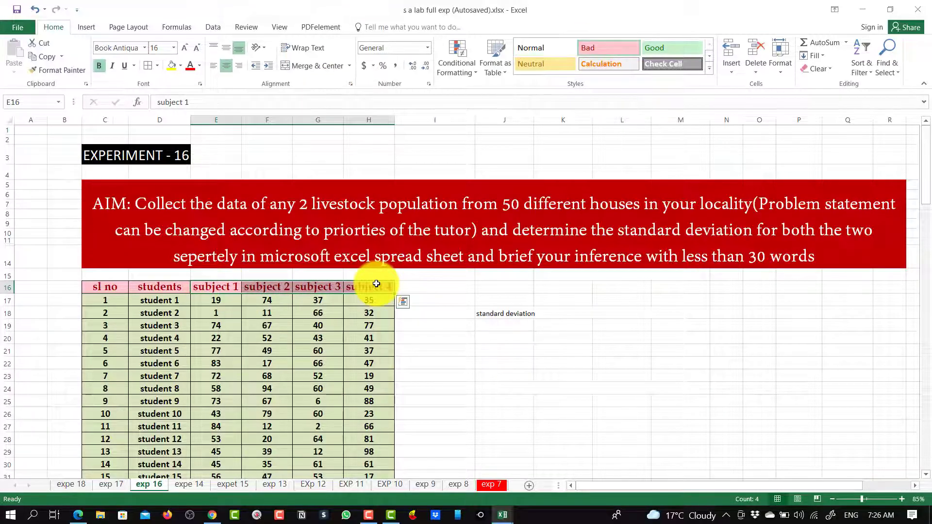
key("ctrl+c")
key("ctrl+q")
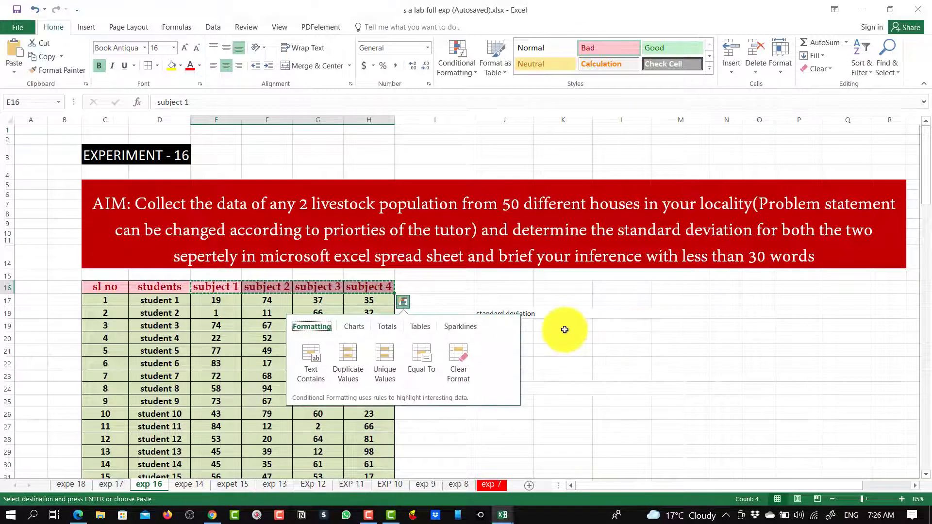
- Paste the subject 1–4 headers into J19 under the label
left_click(530, 329)
key("ctrl+v")
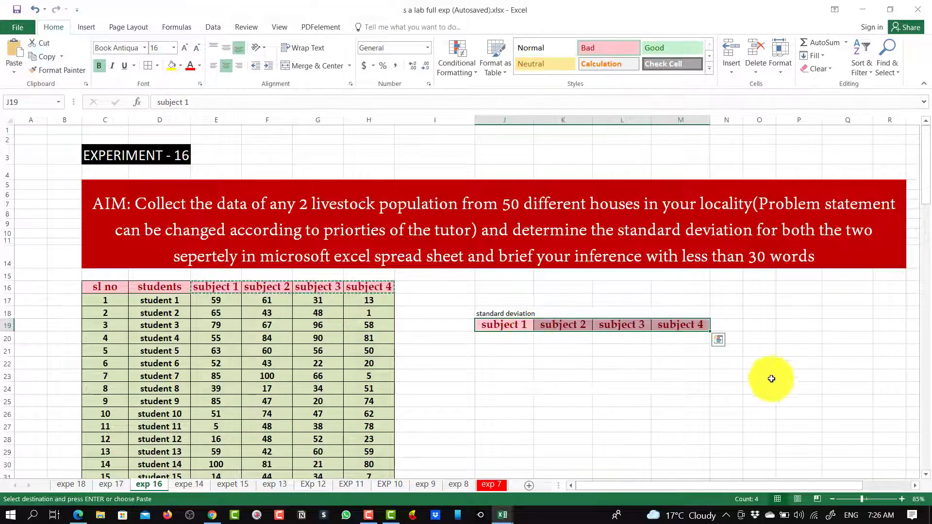
left_click(793, 376)
- Give the 'standard deviation' label the Bad style, a larger bold font, and Merge & Center
left_click(495, 313)
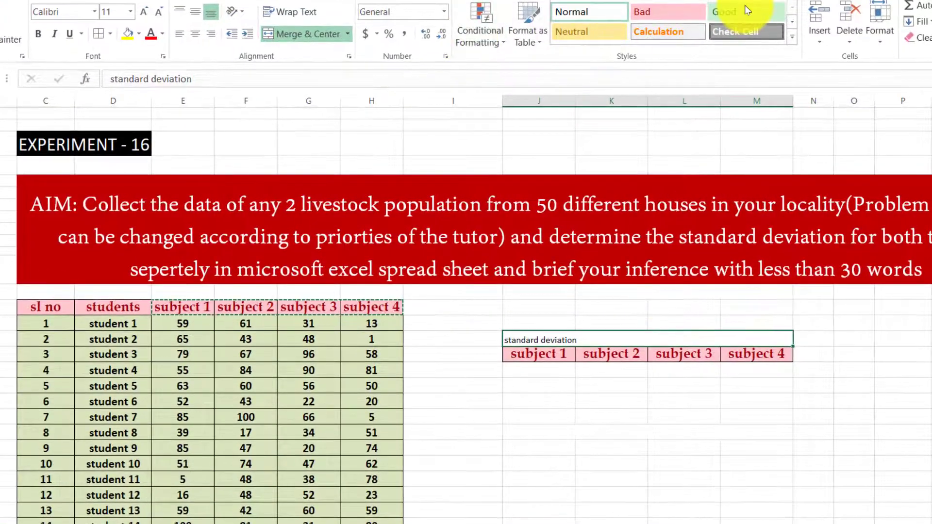
left_click(650, 12)
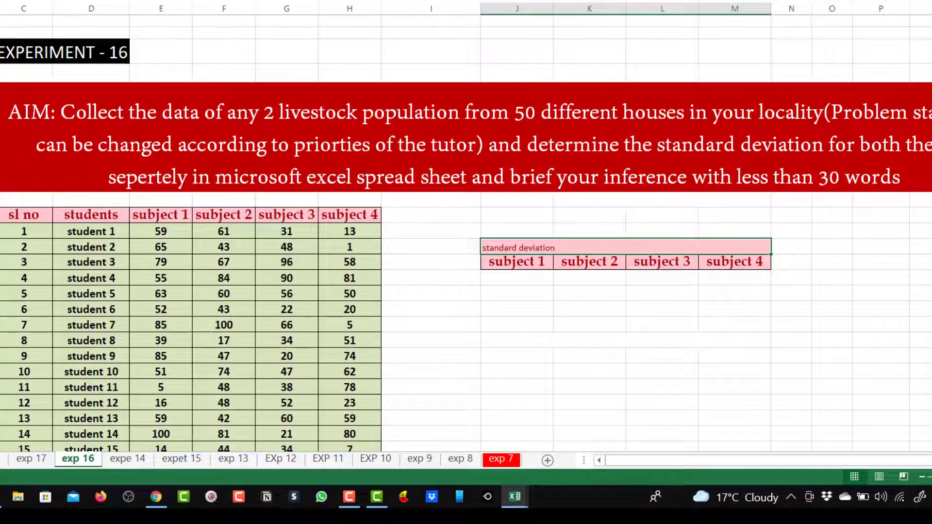
left_click(107, 1)
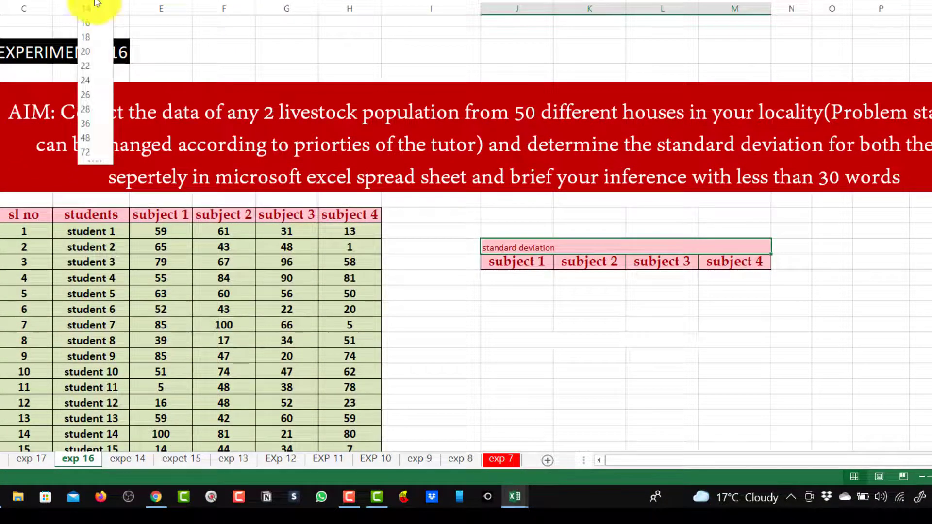
left_click(91, 30)
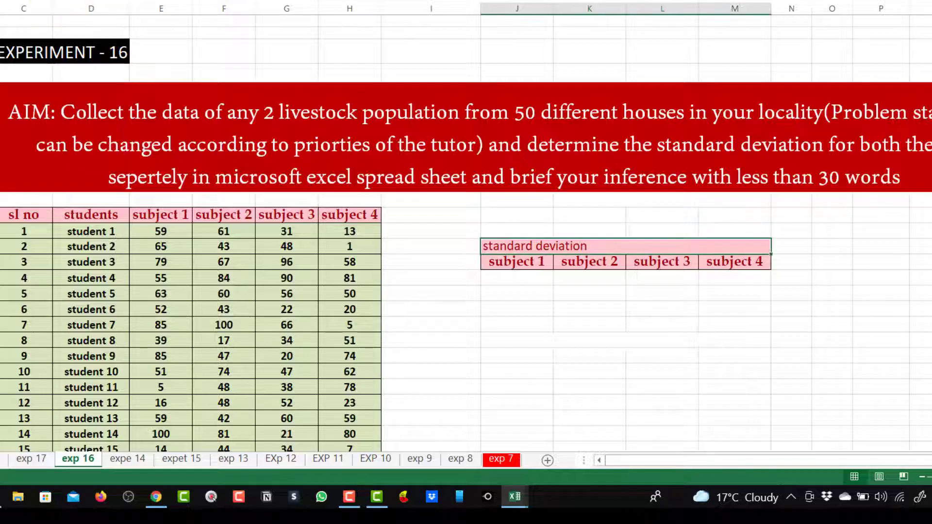
key("ctrl+b")
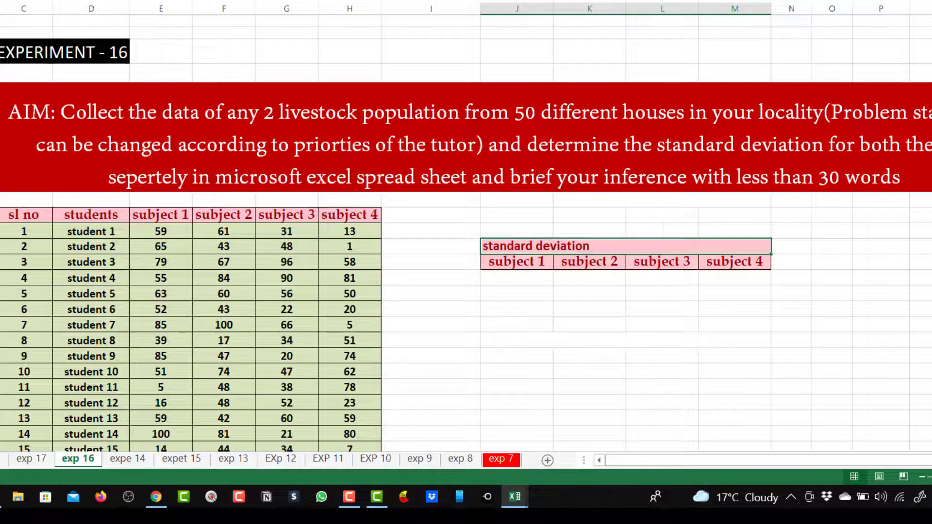
key("alt+h")
key("m")
key("c")
left_click(921, 287)
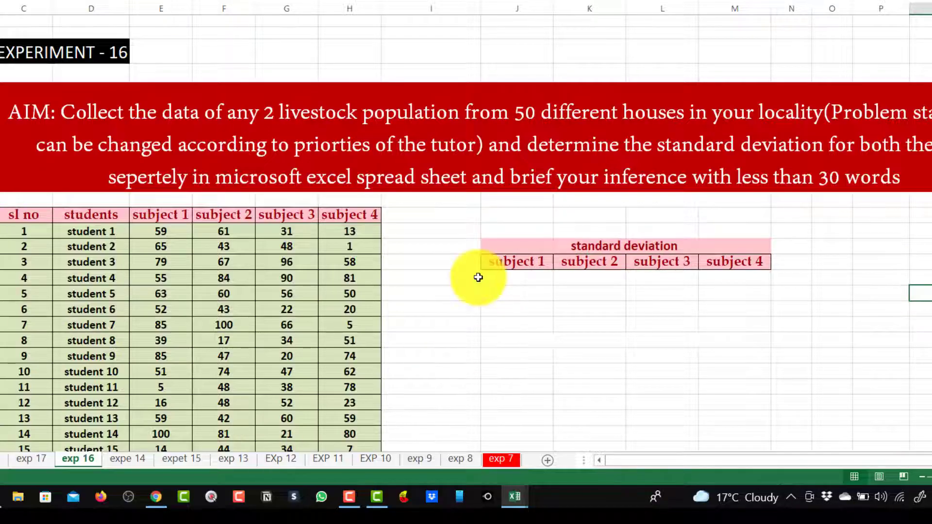
- Begin =STDEV.P( in J20, choosing STDEV.P over STDEV.S from autocomplete
left_click(513, 279)
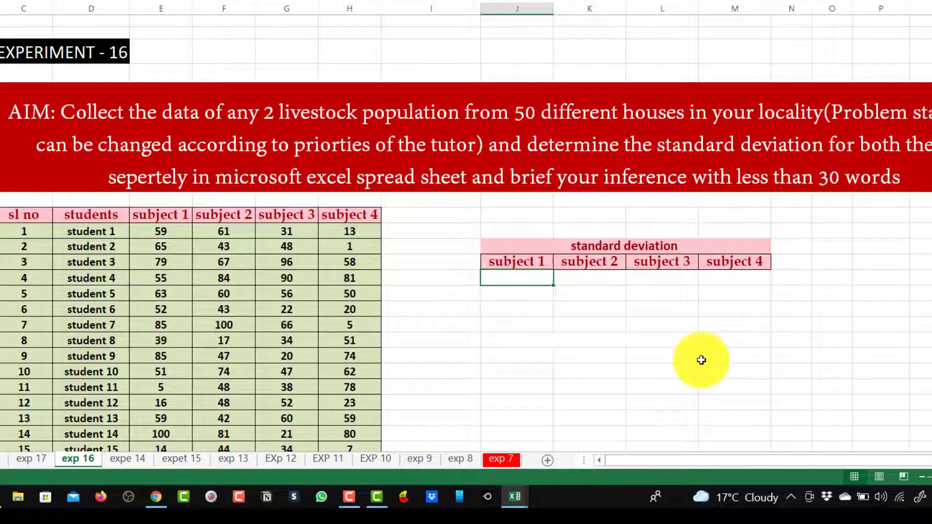
type("=")
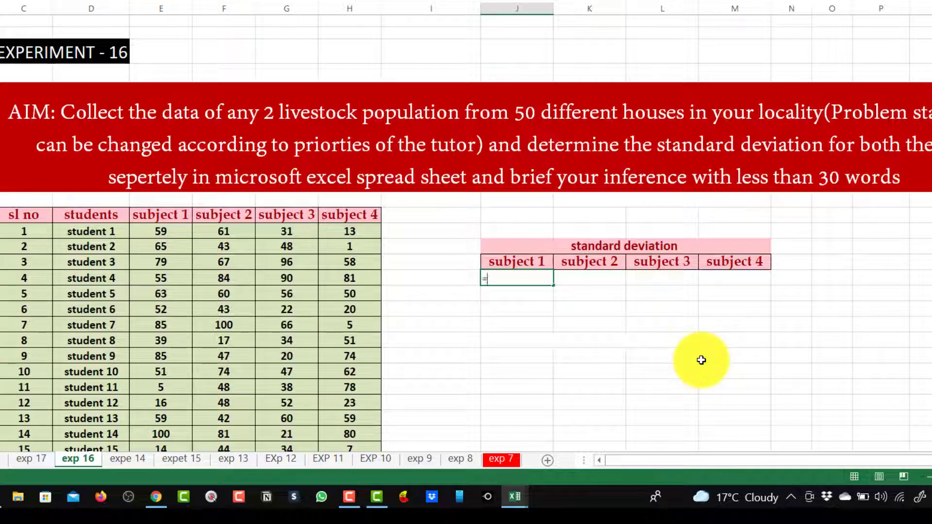
type("st")
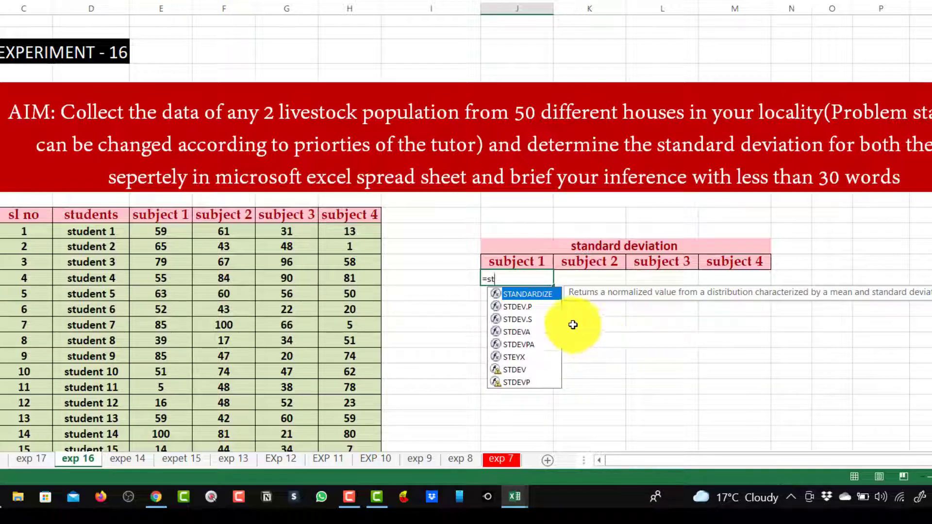
left_click(525, 307)
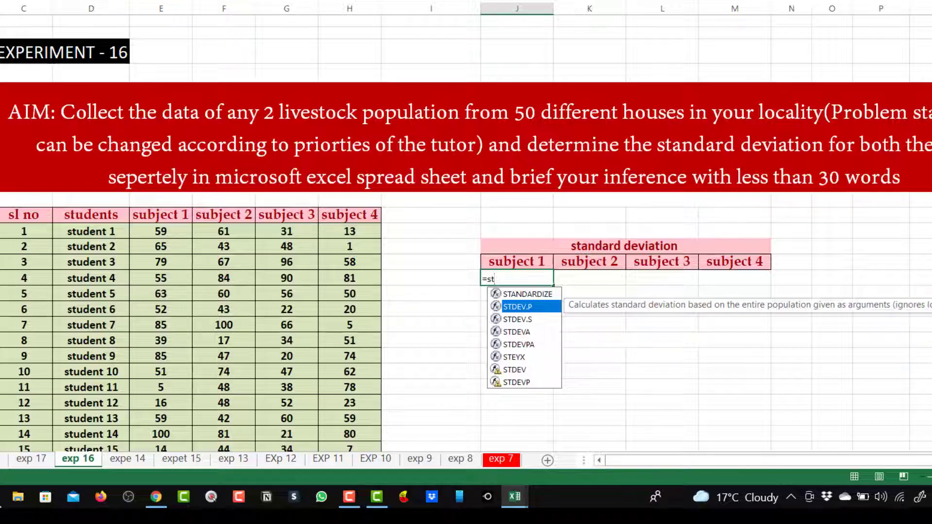
left_click(542, 324)
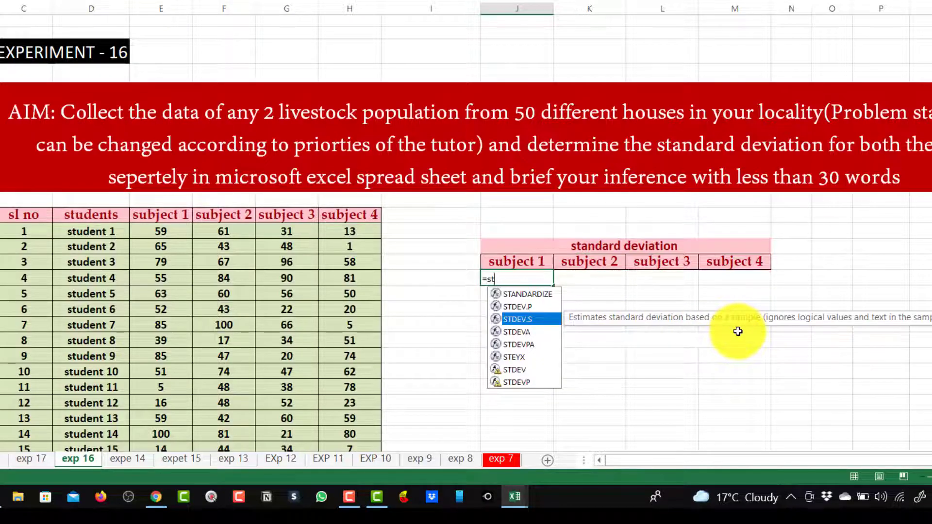
key("Up")
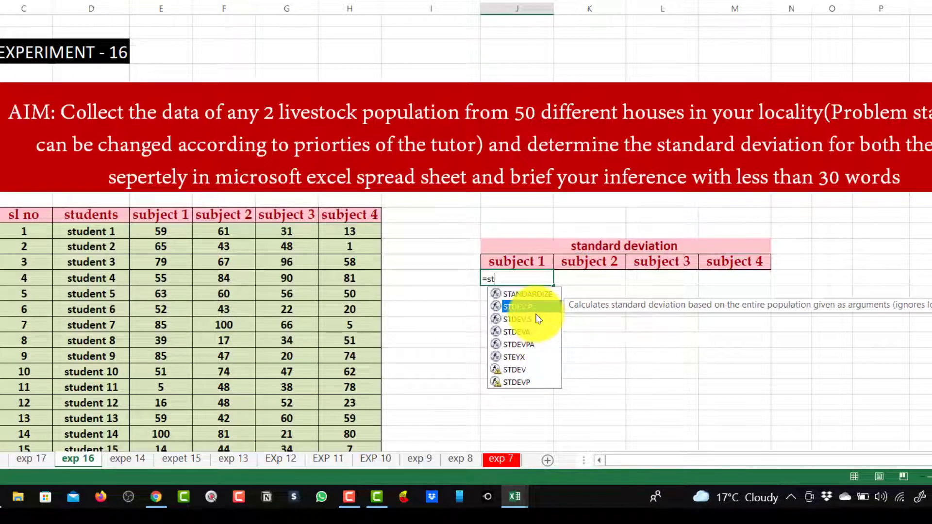
double_click(534, 307)
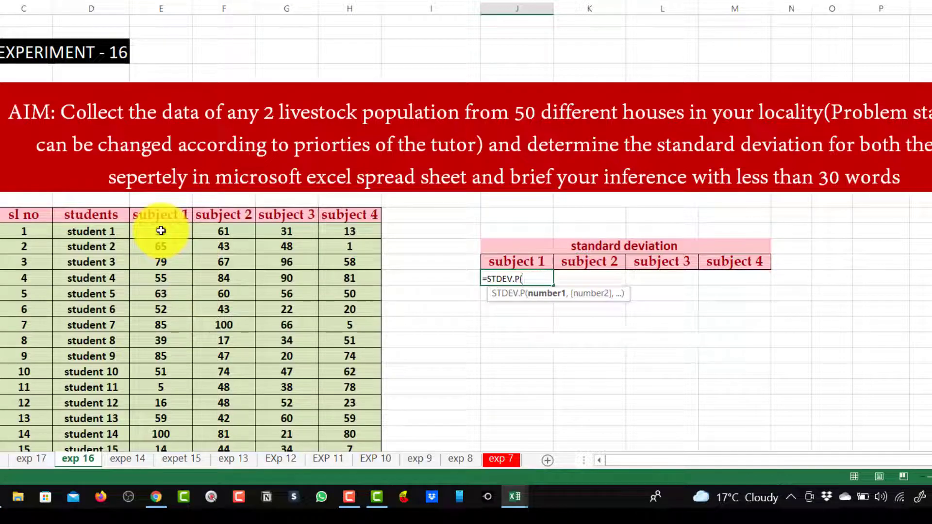
- Complete J20 as =STDEV.P(E$17:E$66), giving 29.58432693
left_click_drag(162, 231, 158, 416)
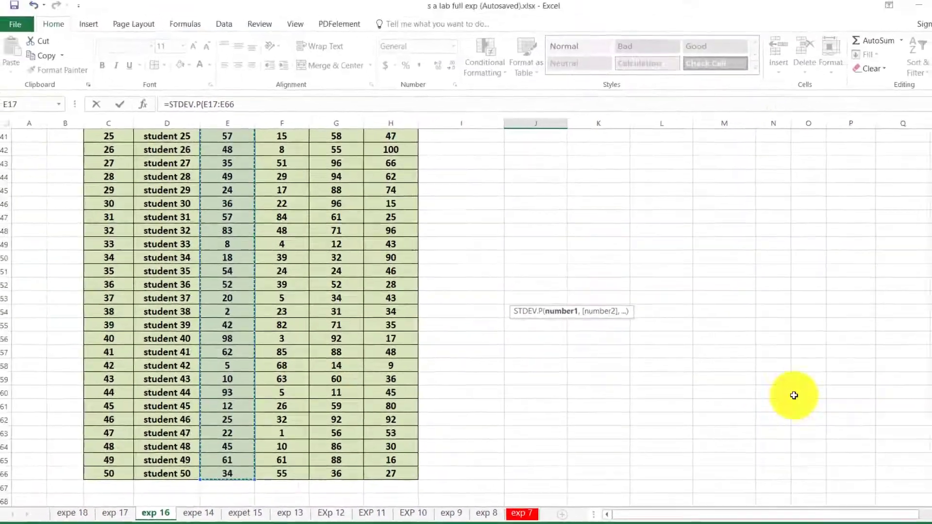
scroll(803, 397, "up", 7)
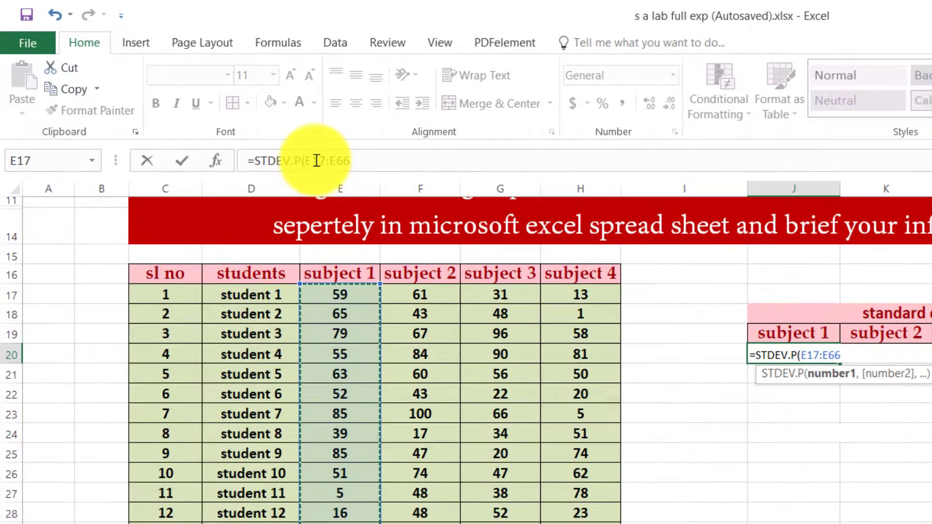
left_click(315, 161)
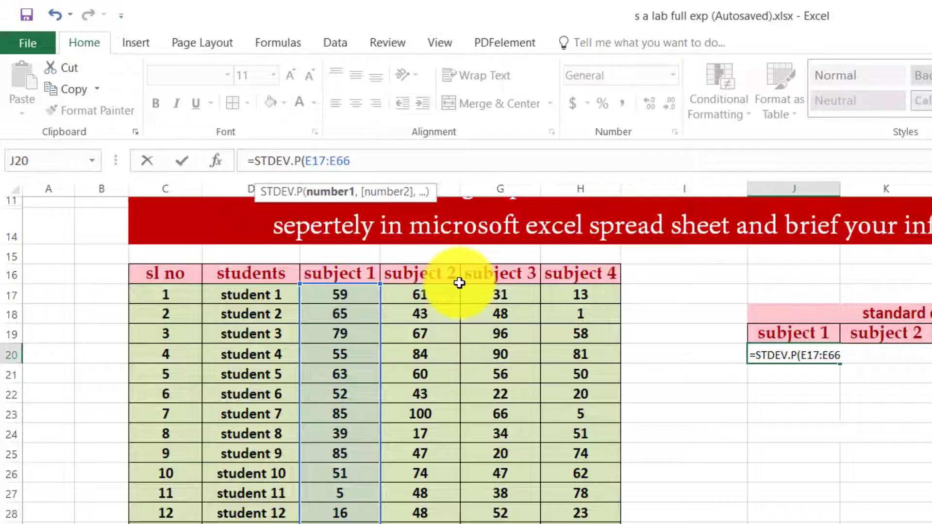
type("$17:E")
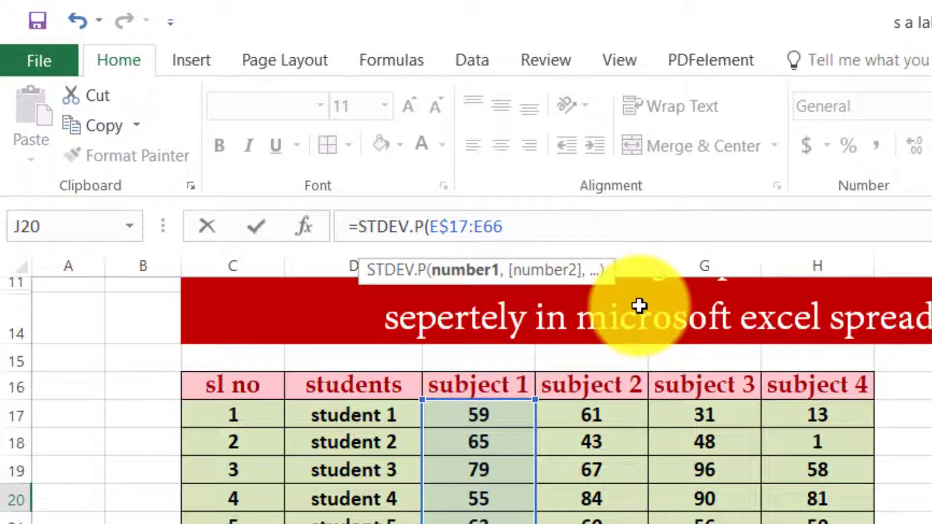
type("$")
left_click(531, 224)
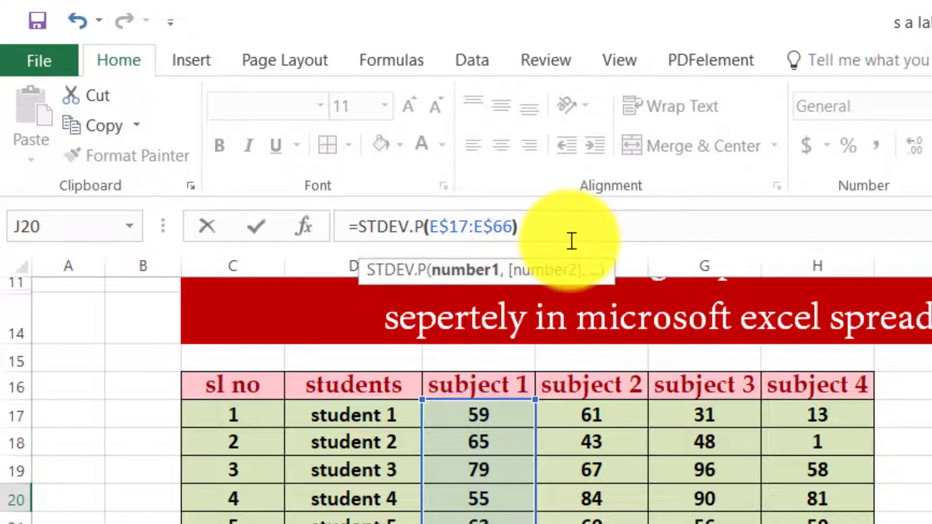
key("Return")
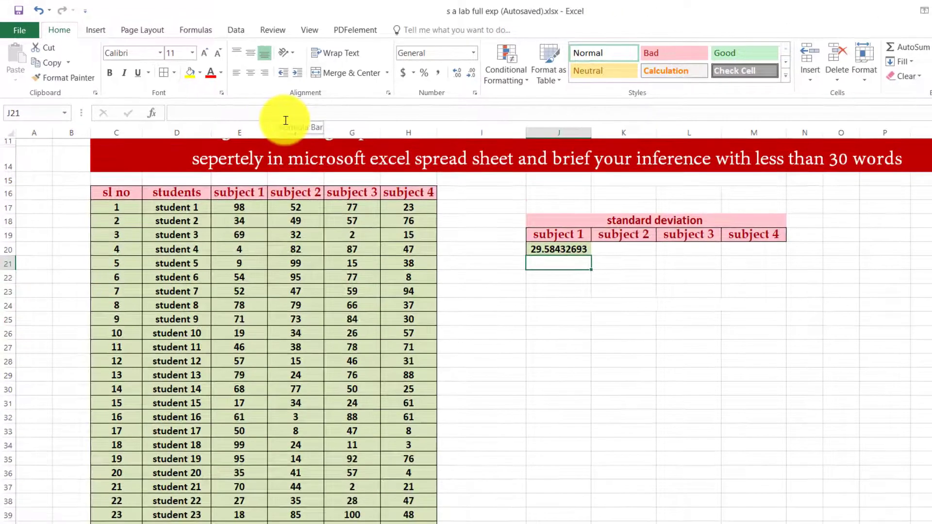
- Copy J20's STDEV.P formula right through M20 for subjects 2–4
left_click(558, 250)
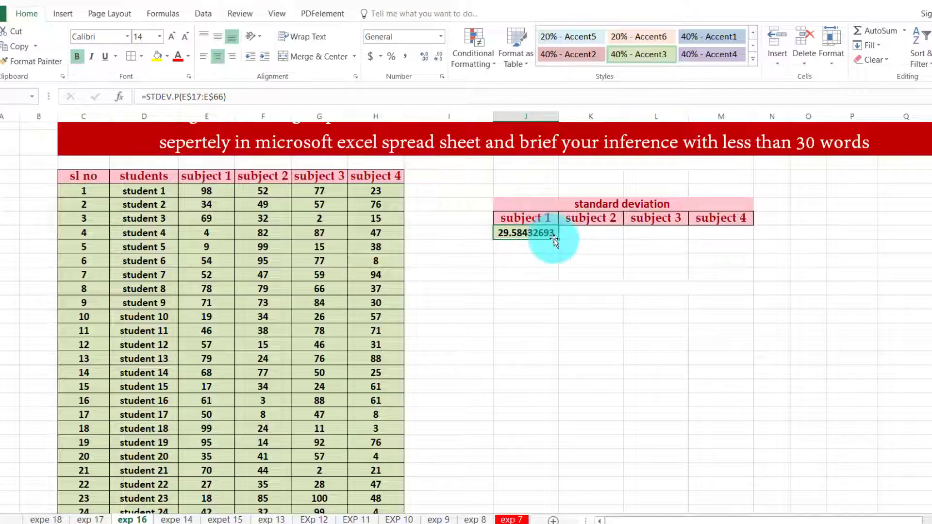
left_click_drag(558, 239, 744, 235)
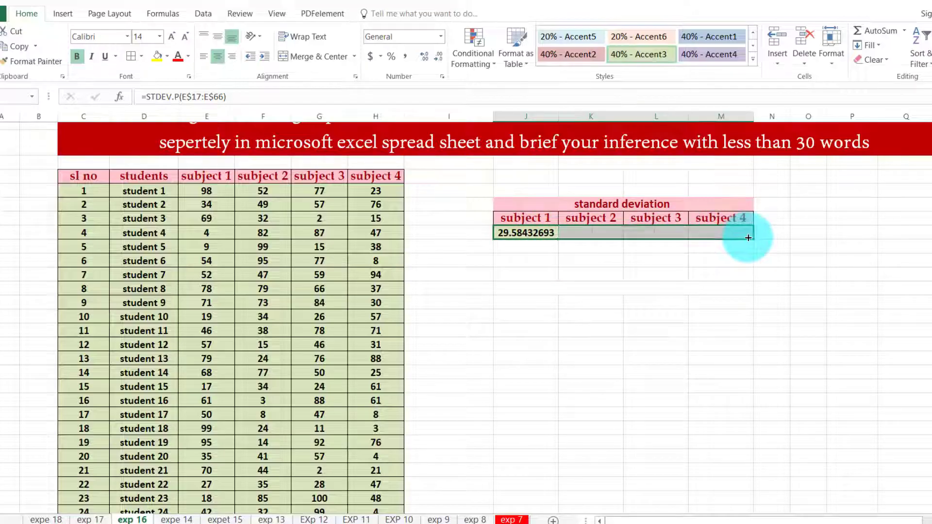
left_click(852, 332)
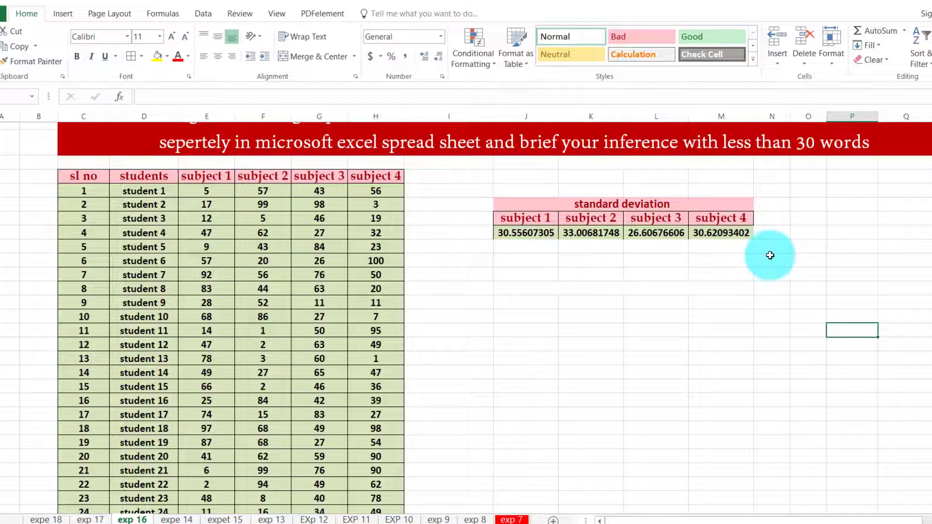
- Apply All Borders to the J18:M20 standard deviation table
scroll(834, 411, "up", 2)
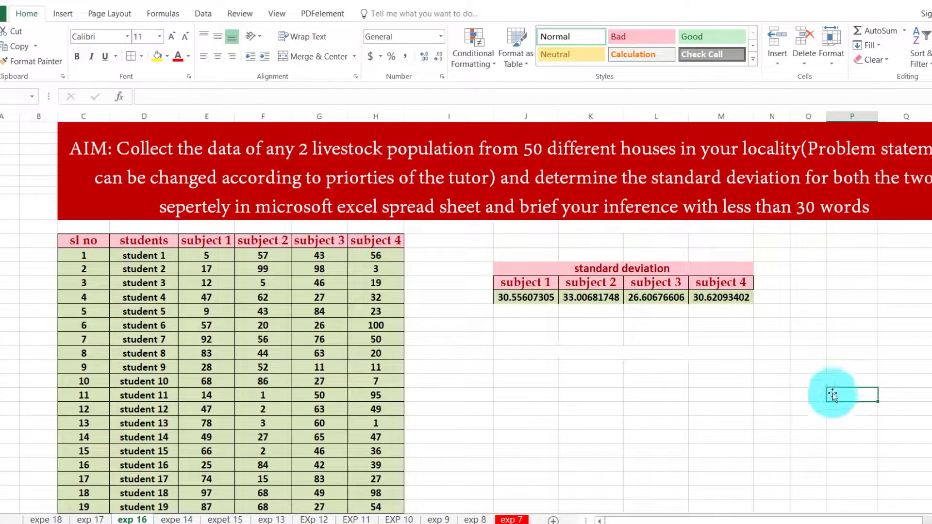
left_click_drag(500, 267, 702, 298)
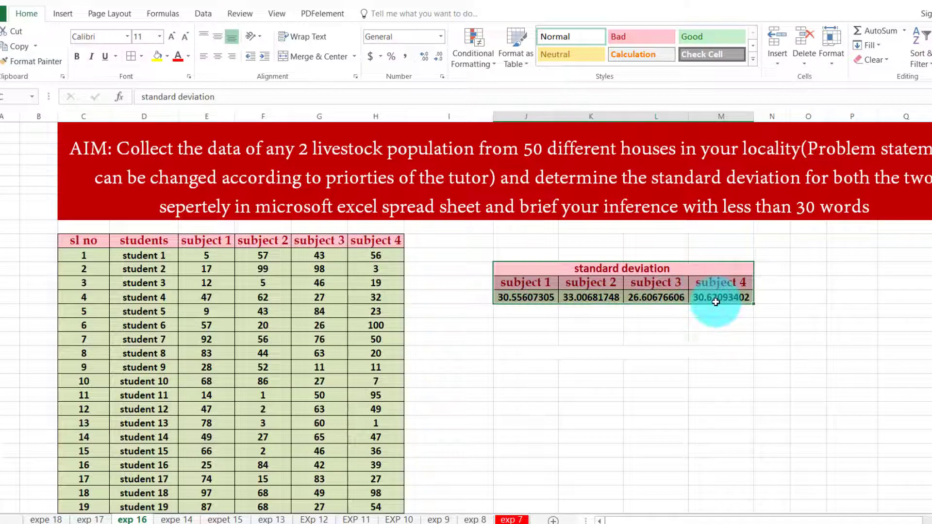
left_click(130, 57)
left_click(906, 310)
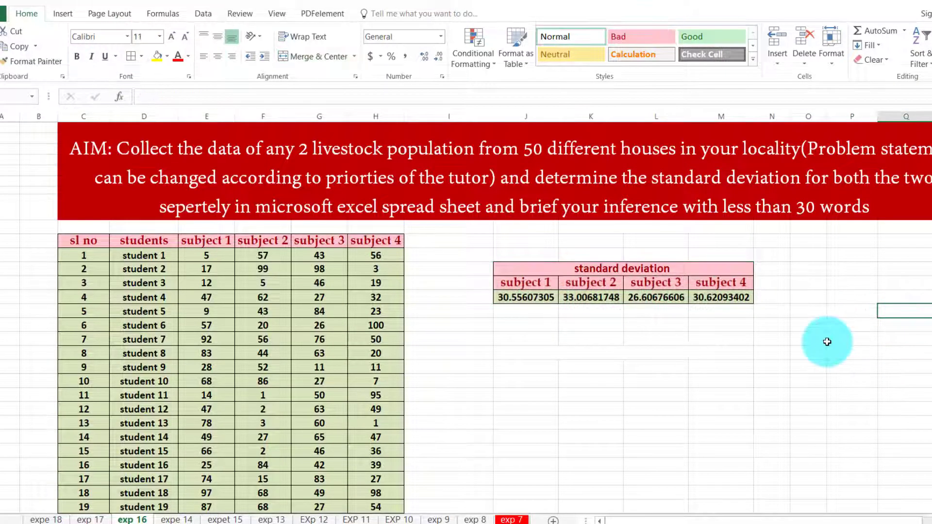
scroll(863, 368, "down", 2)
scroll(864, 369, "up", 2)
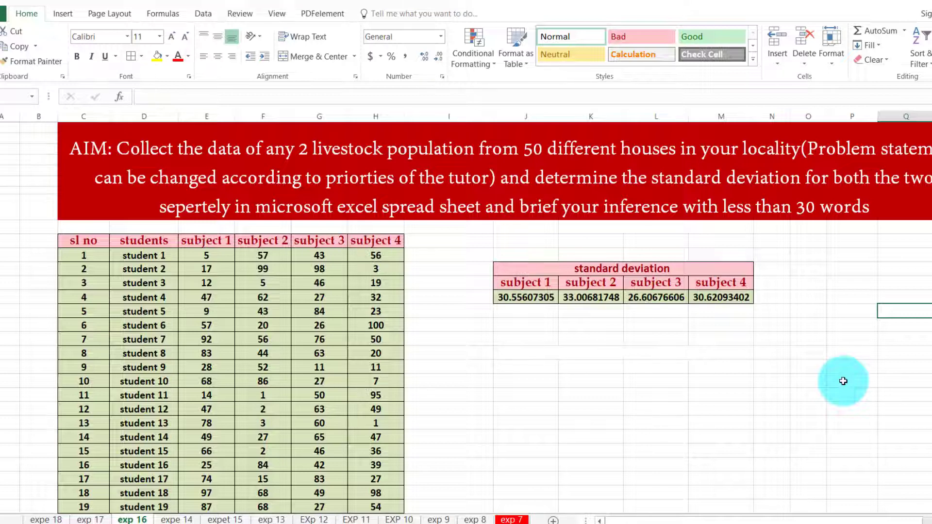
- Copy the J18:M20 table and paste it a few rows below
left_click_drag(520, 267, 699, 299)
key("ctrl+c")
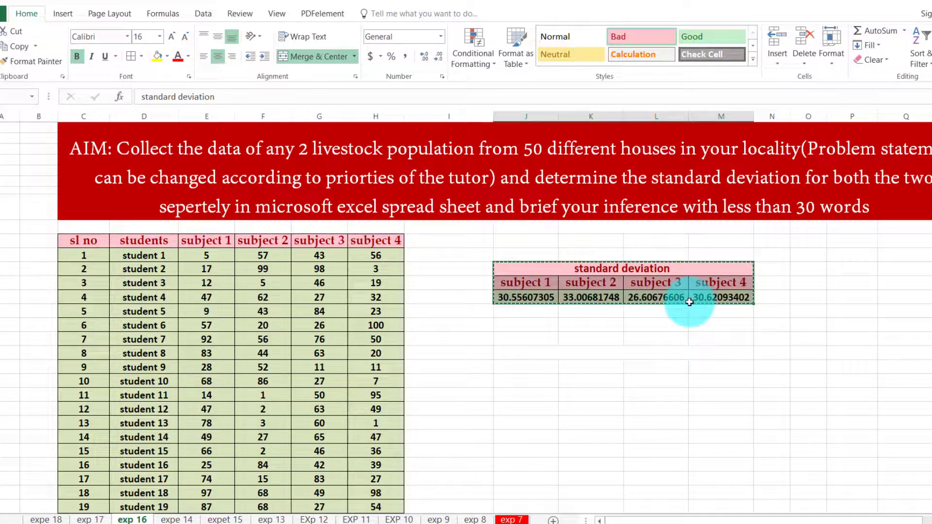
left_click(528, 349)
key("ctrl+v")
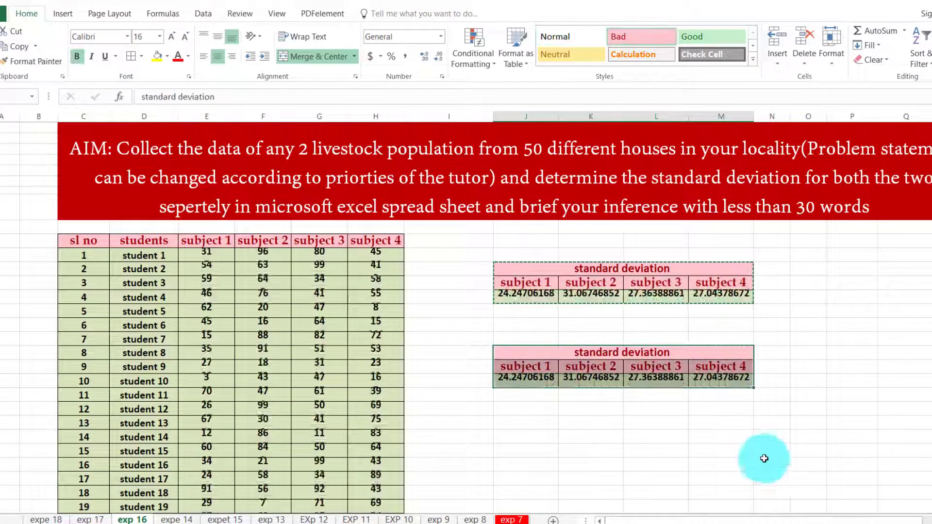
- Change the pasted table's title to MEAN
double_click(640, 355)
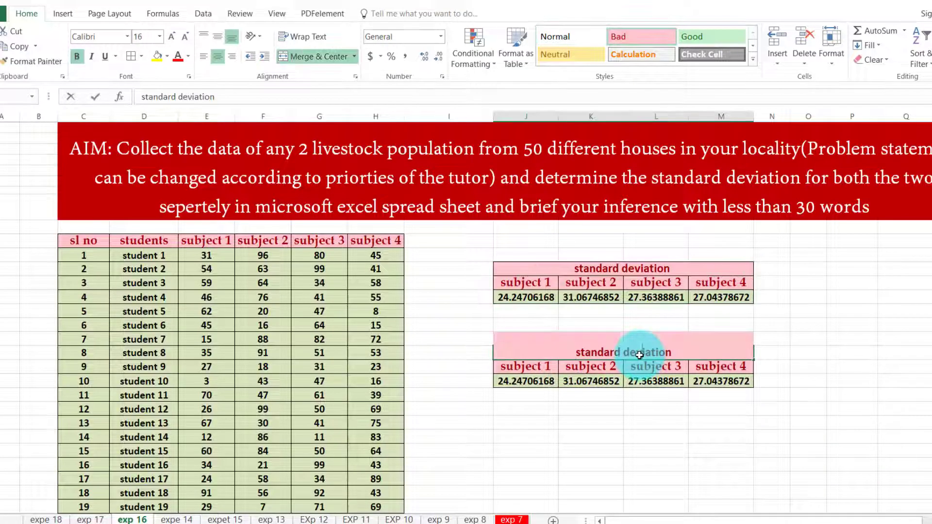
key("BackSpace")
key("BackSpace")
key("BackSpace")
key("BackSpace")
key("BackSpace")
key("BackSpace")
key("BackSpace")
key("BackSpace")
key("BackSpace")
key("BackSpace")
key("BackSpace")
key("BackSpace")
key("BackSpace")
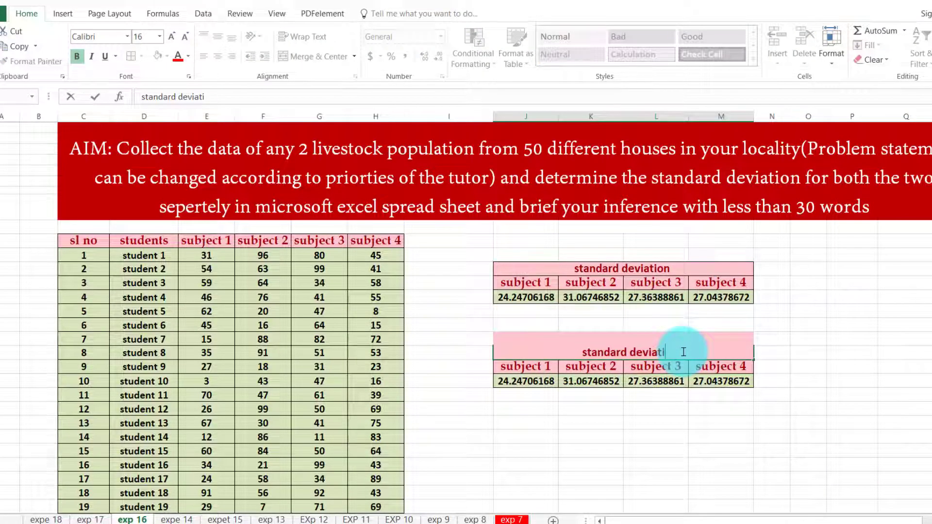
key("BackSpace")
key("BackSpace")
key("BackSpace")
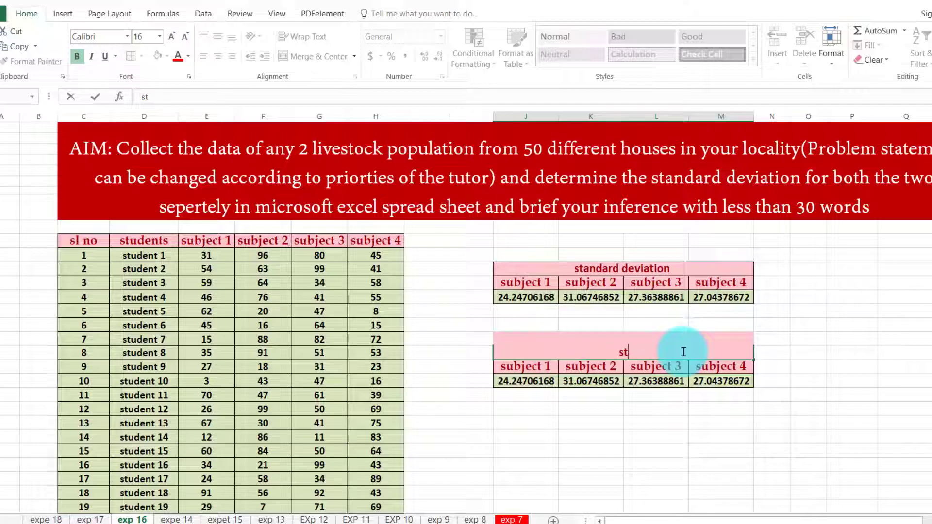
type("MEAN")
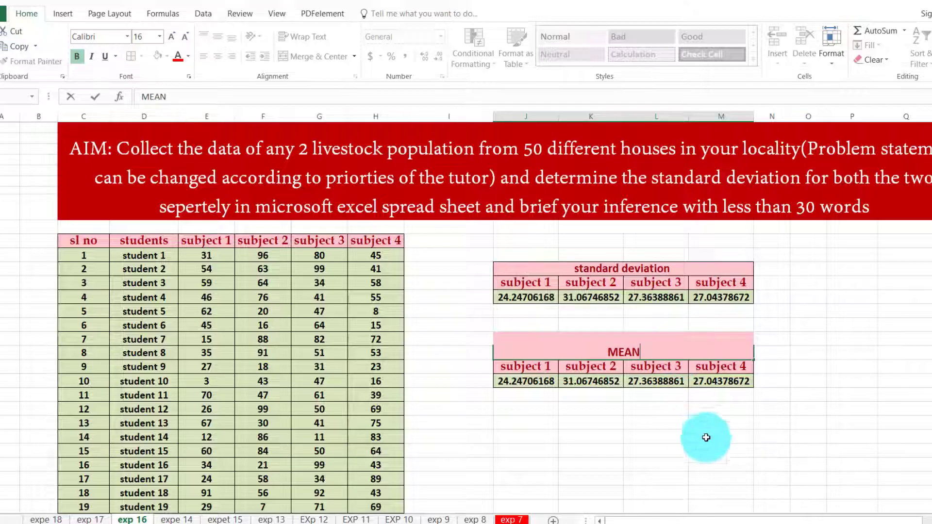
left_click(806, 446)
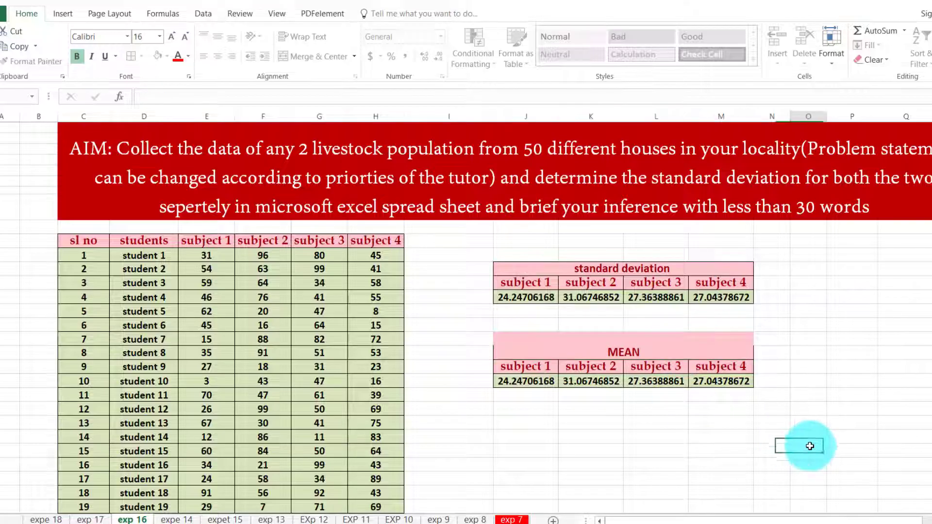
- Change the MEAN table's subject 1 formula to =AVERAGE(E$17:E$66)
left_click(527, 386)
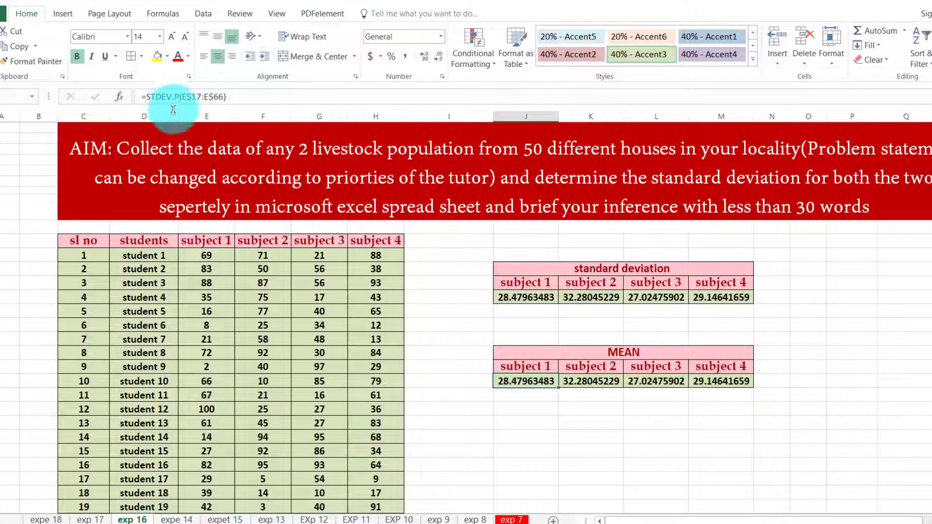
left_click(189, 96)
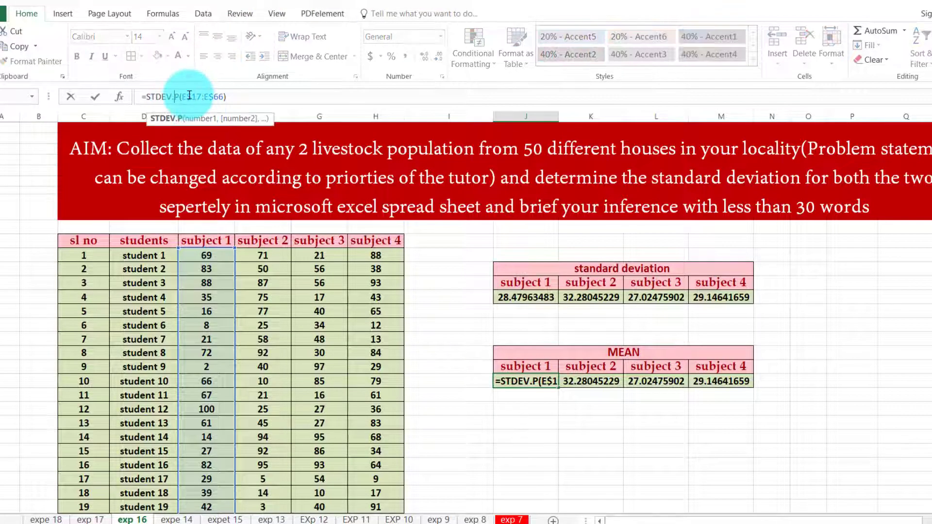
key("Right")
key("BackSpace")
key("BackSpace")
key("BackSpace")
key("BackSpace")
key("BackSpace")
key("BackSpace")
key("BackSpace")
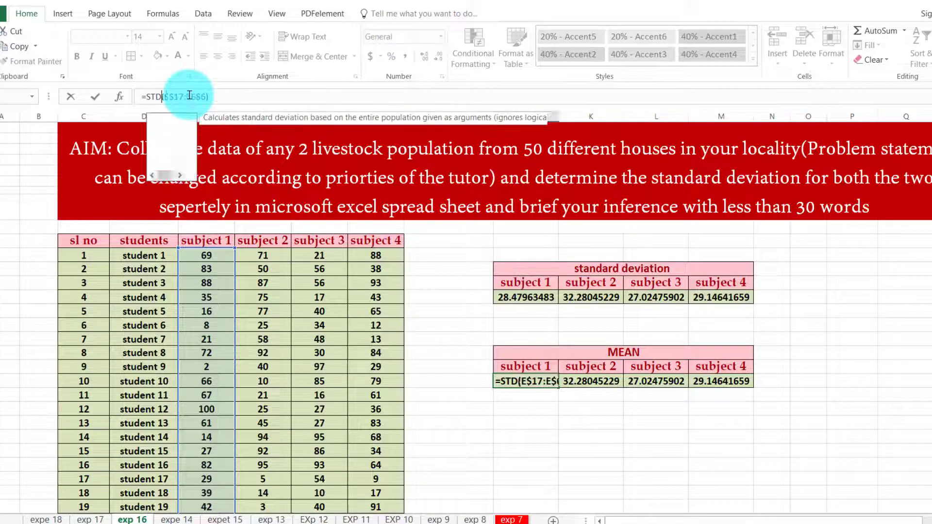
type("av")
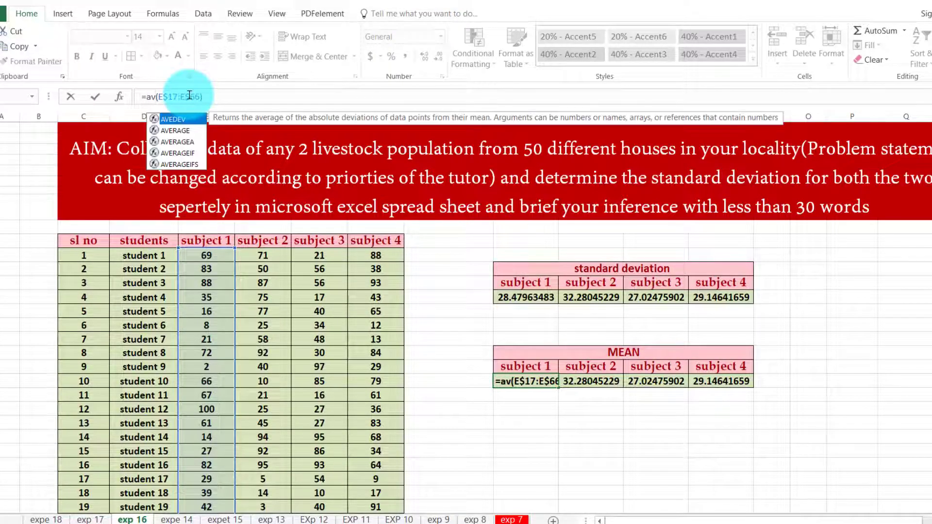
double_click(176, 131)
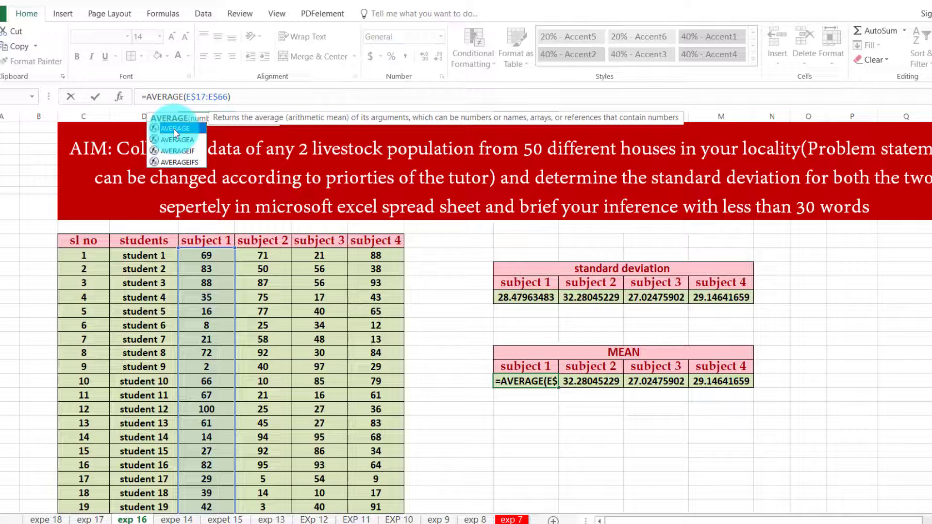
left_click(234, 99)
key("Return")
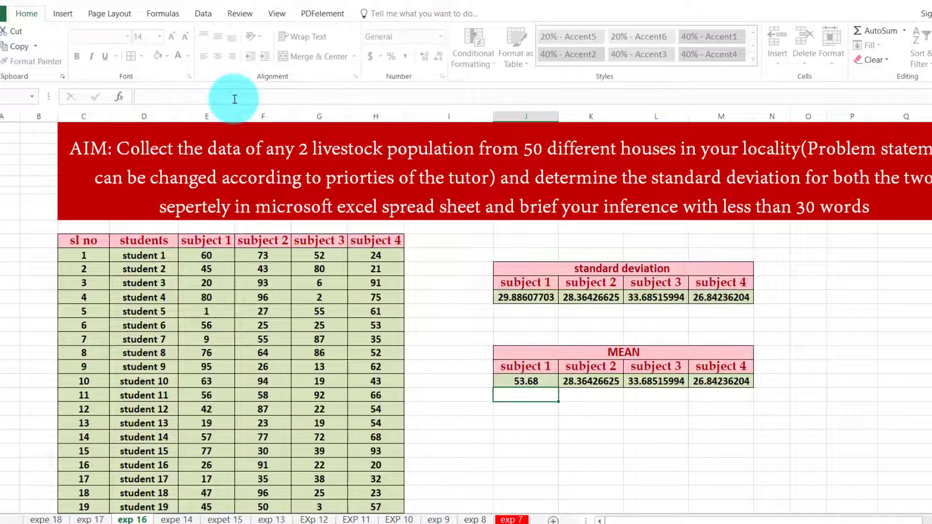
- Fill the AVERAGE formula across to subject 4, giving 54.66, 50.4, 44.94, 52.96
left_click(534, 381)
left_click_drag(558, 388, 753, 381)
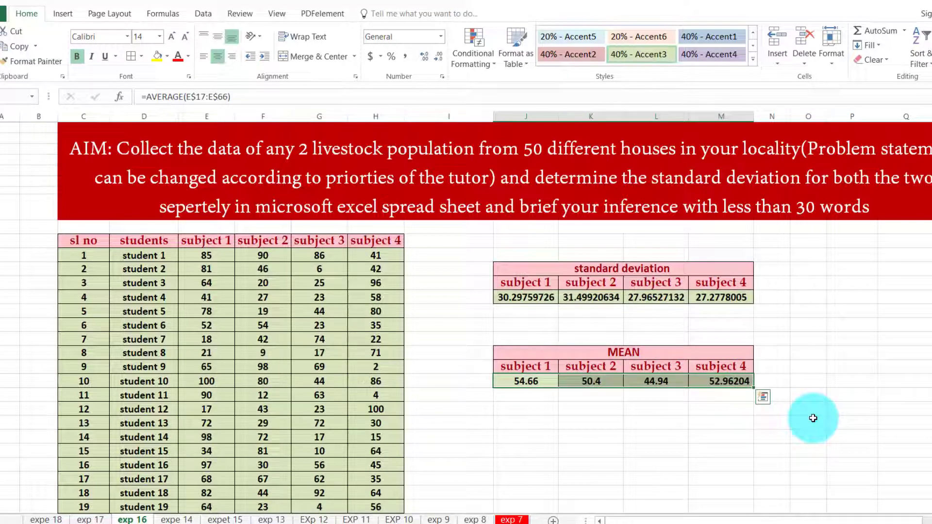
left_click(867, 353)
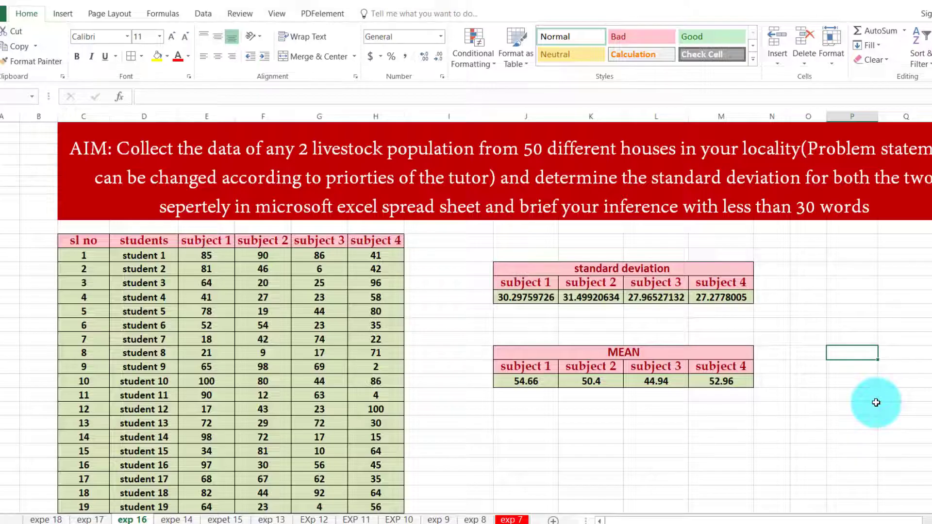
- Enter the test value 50 in empty cell L19 below the tables
scroll(743, 423, "down", 3)
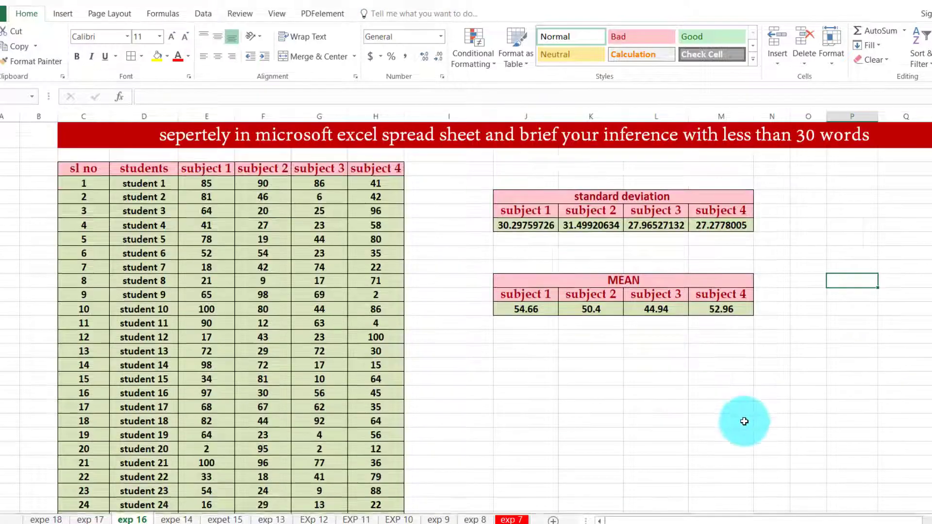
left_click(649, 384)
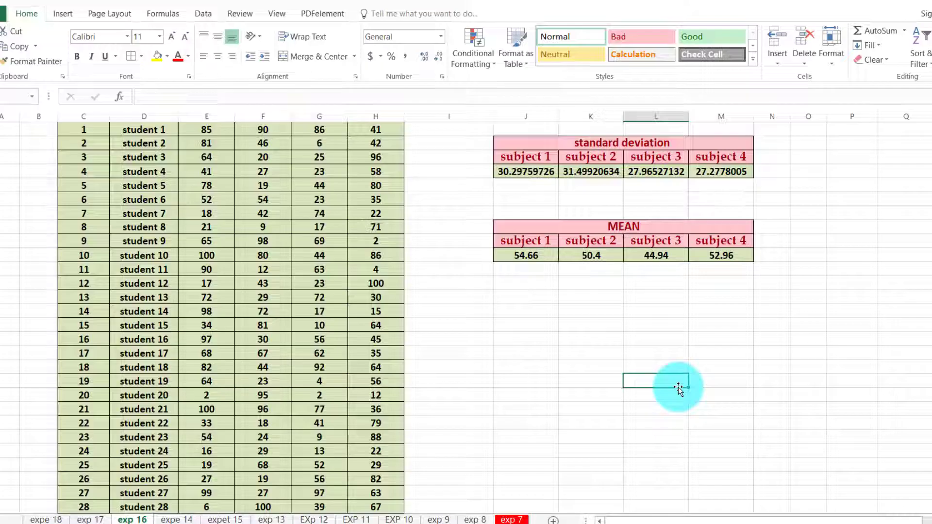
type("50")
left_click(747, 452)
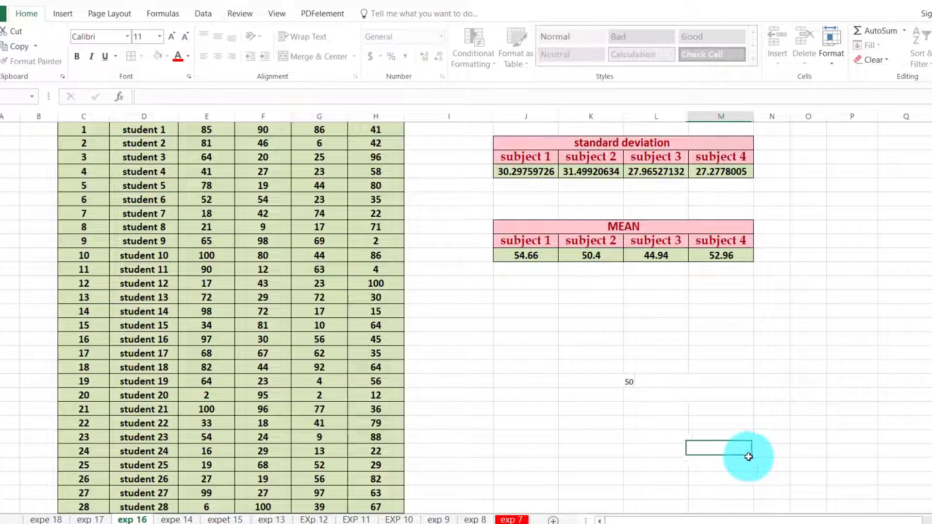
- Enter 1000 in J19 and 50 in K22, refreshing the random scores and means
left_click(539, 384)
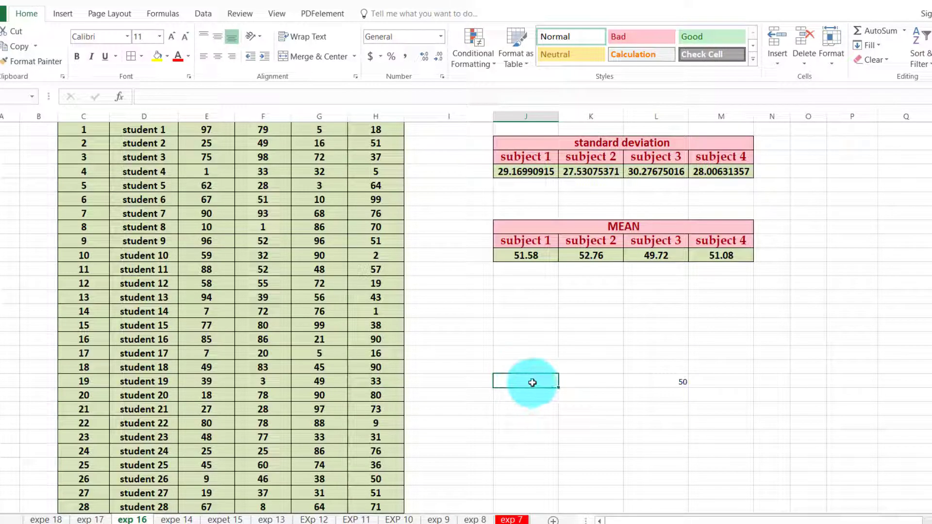
type("1000")
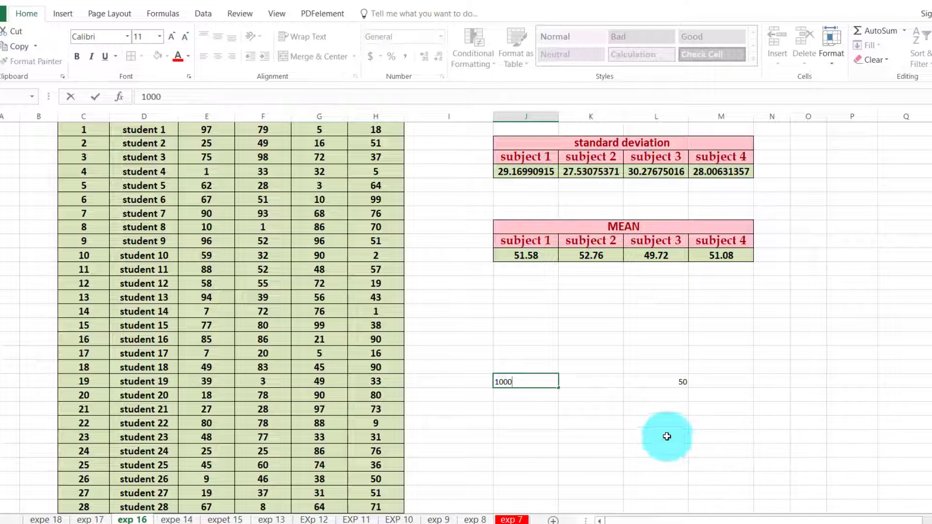
left_click(808, 465)
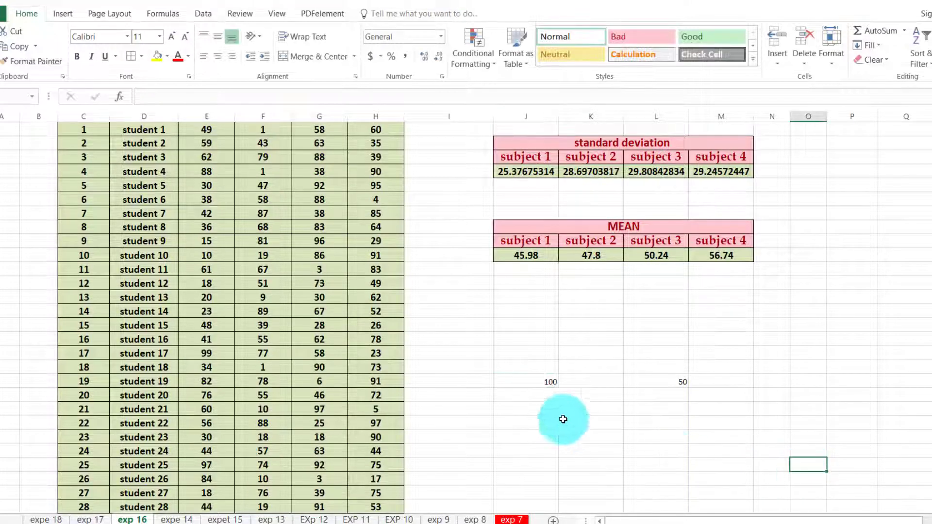
left_click(684, 385)
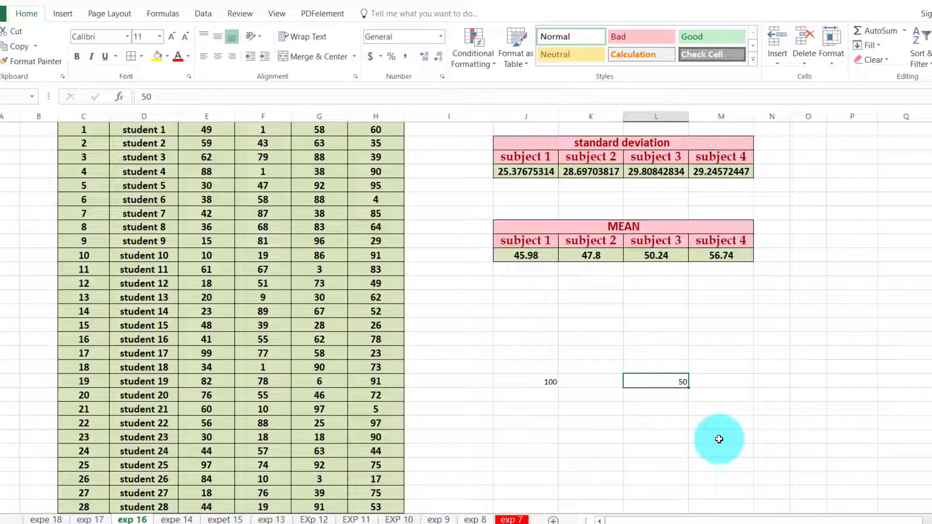
left_click(606, 426)
type("50")
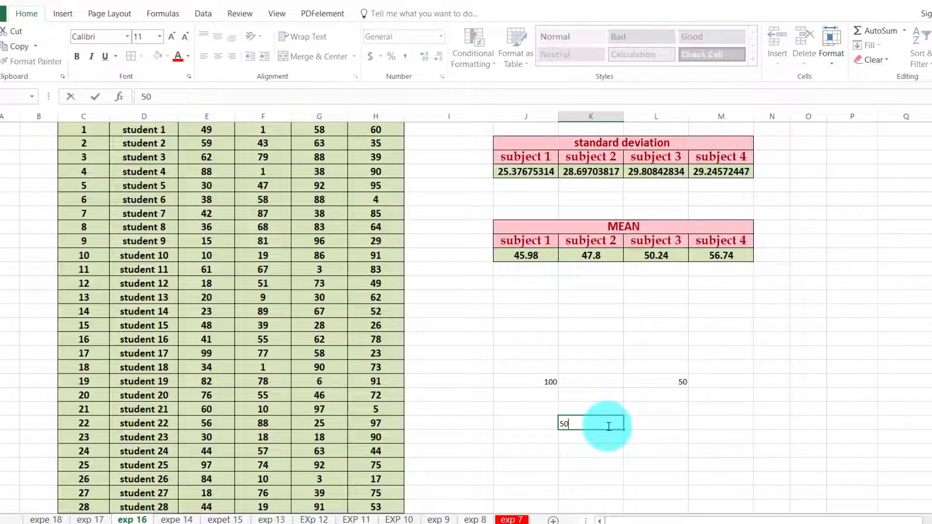
left_click(838, 433)
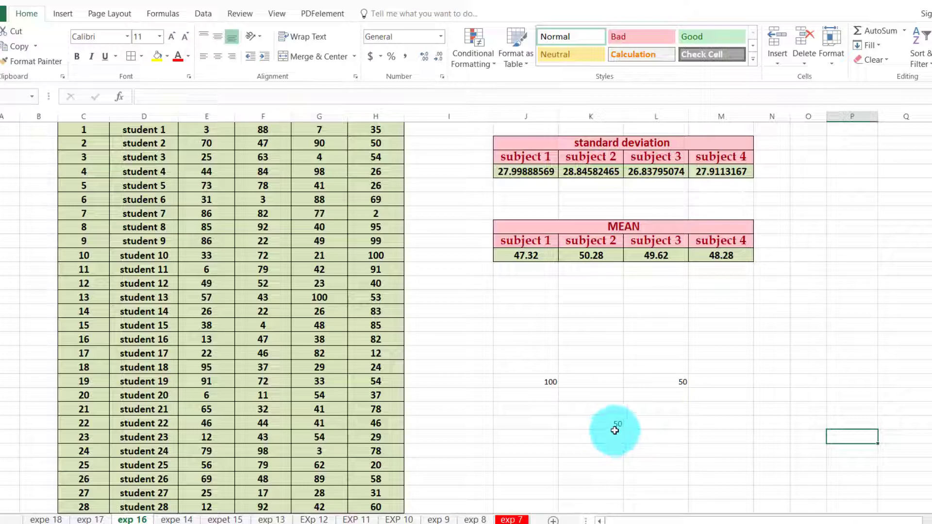
scroll(615, 431, "up", 2)
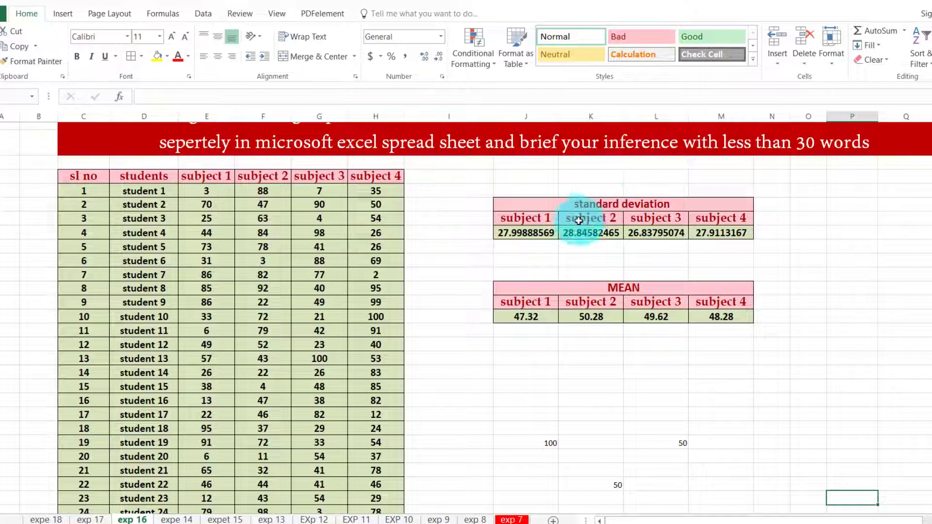
- Add the label 'min' in J15 below the MEAN table
left_click(507, 231)
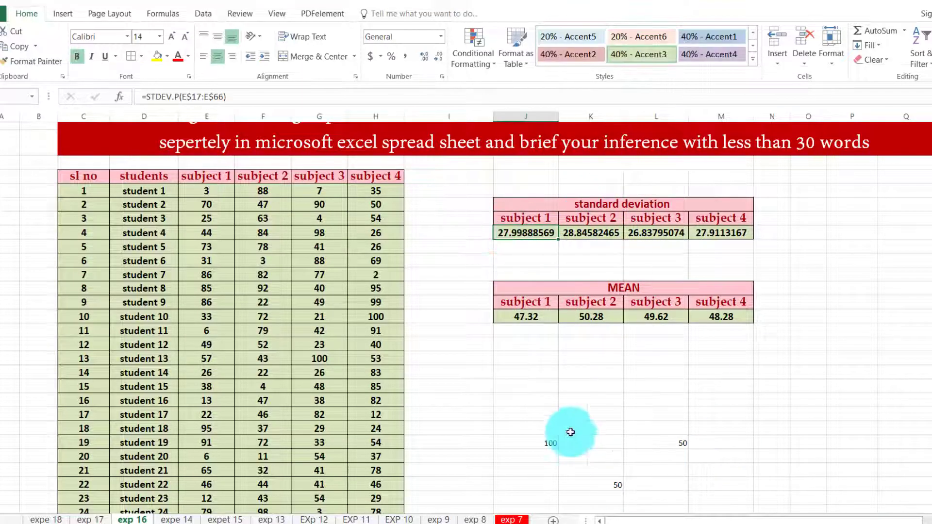
left_click(532, 387)
double_click(532, 389)
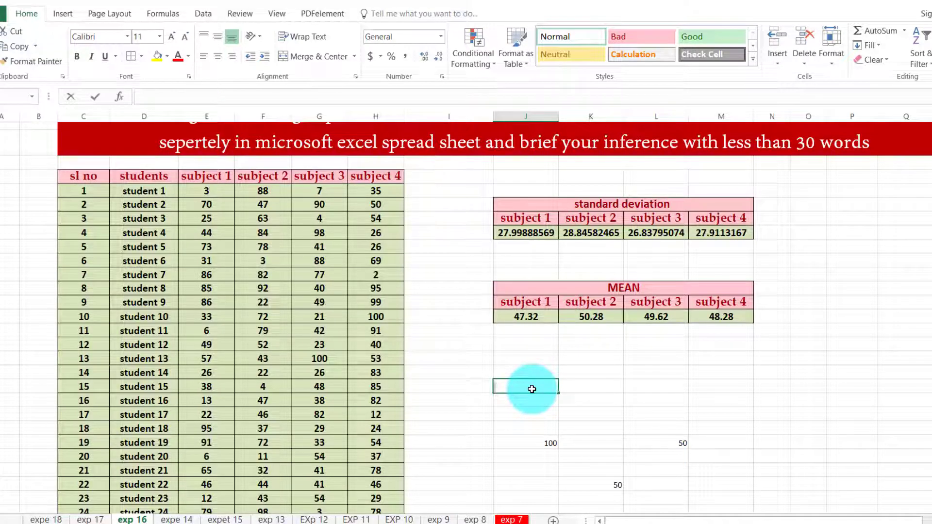
type("min")
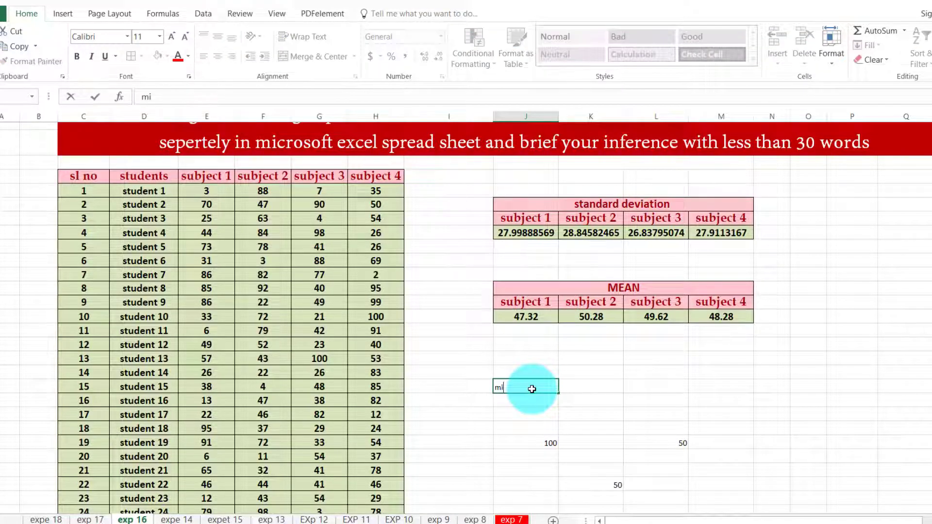
left_click(587, 395)
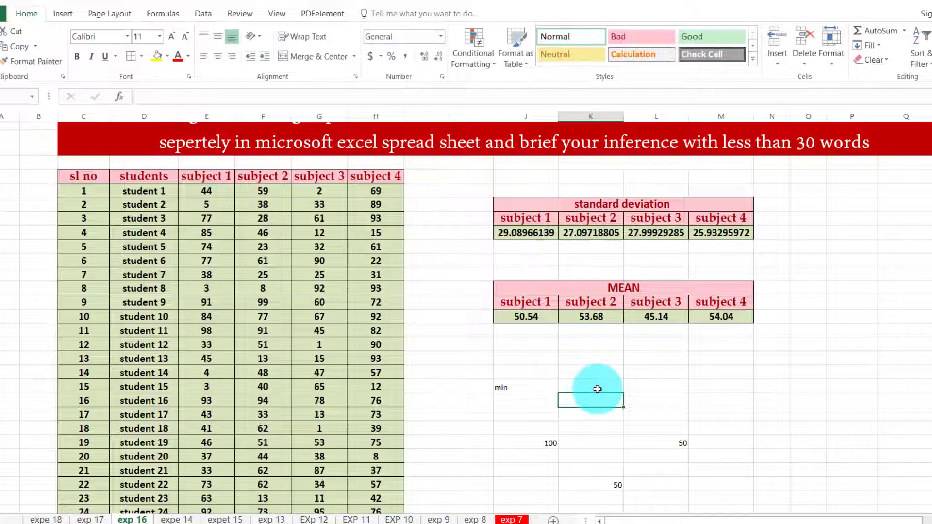
- Enter 29 in K16 and 83 in K17, then select the block I14:L18
type("29")
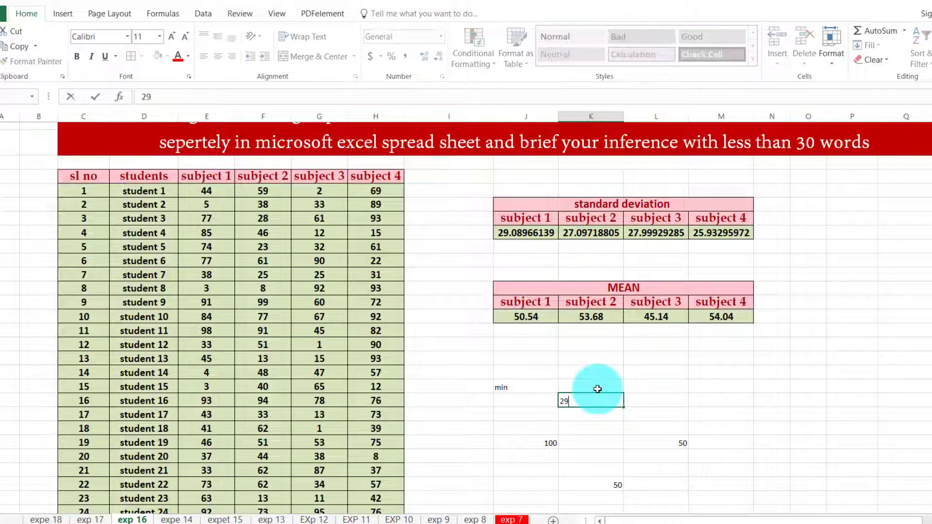
left_click(584, 415)
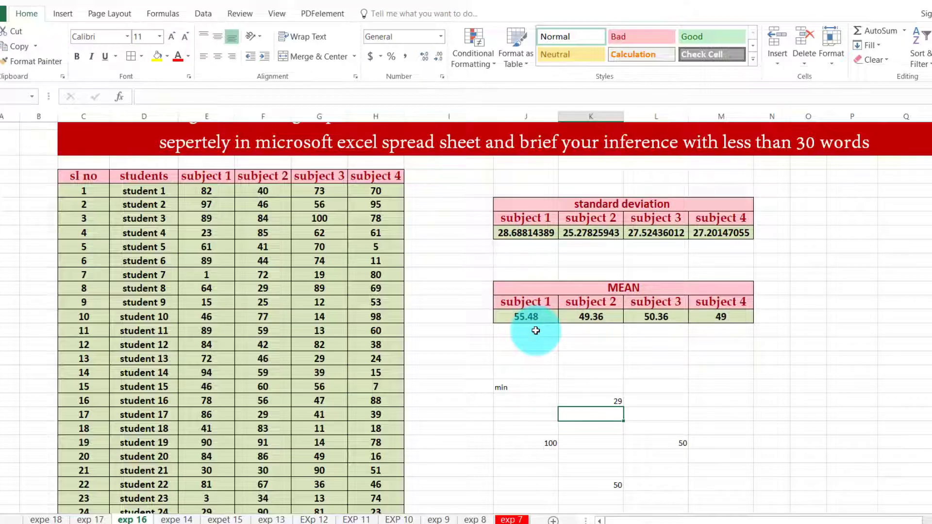
type("83")
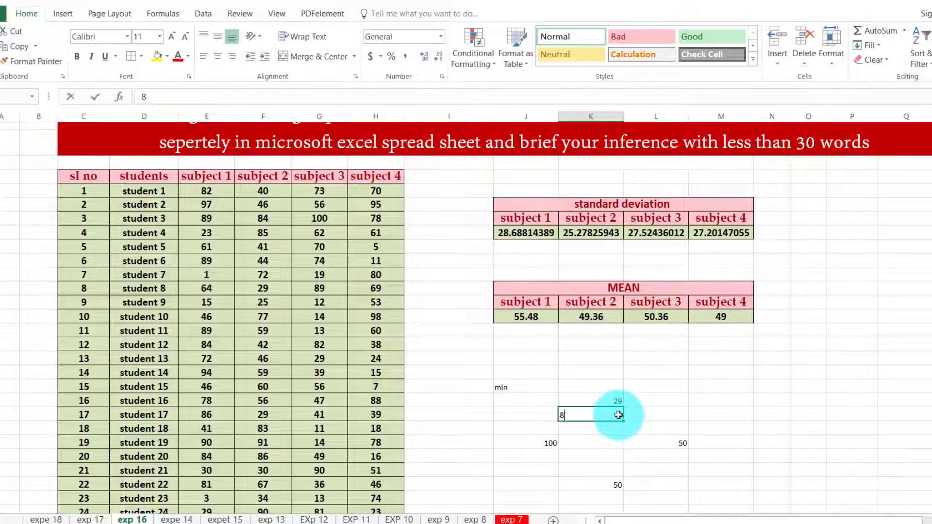
left_click(861, 446)
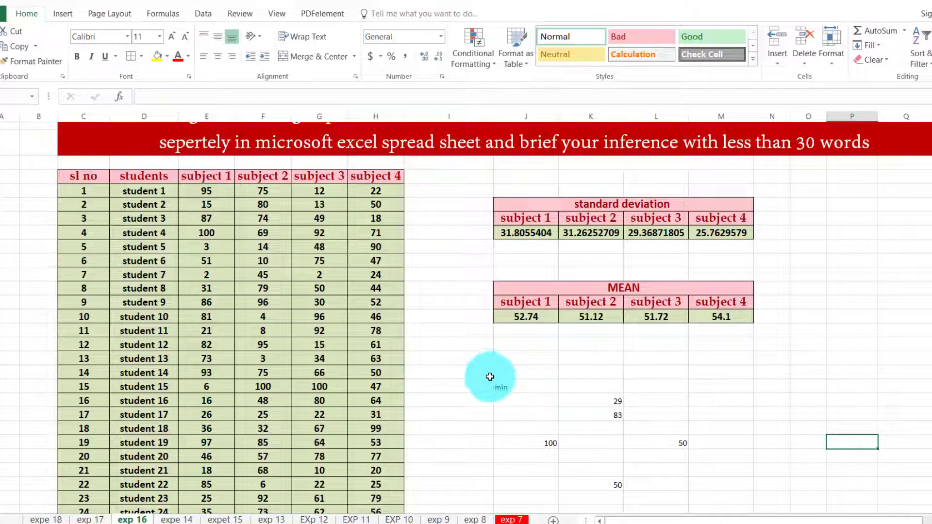
left_click_drag(489, 376, 653, 430)
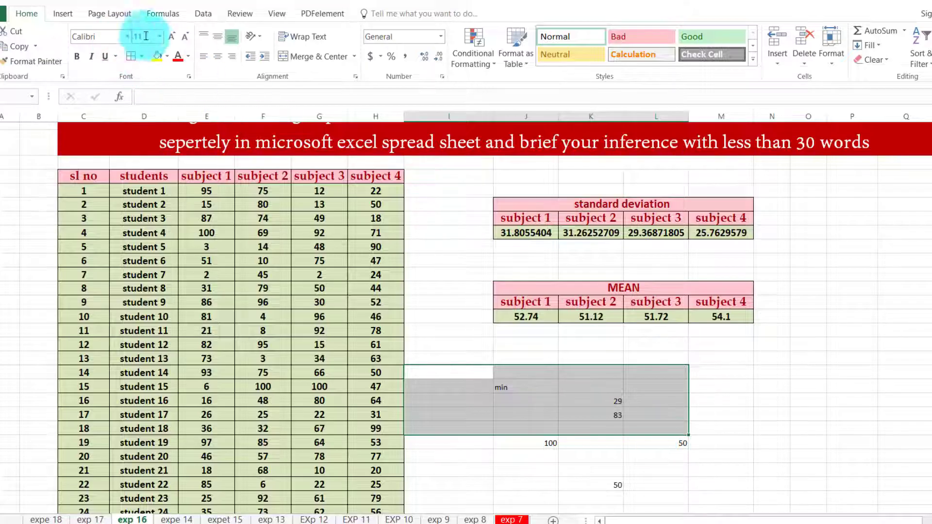
- Format the min note and its values 29 and 83 as bold, font size 20
left_click(76, 58)
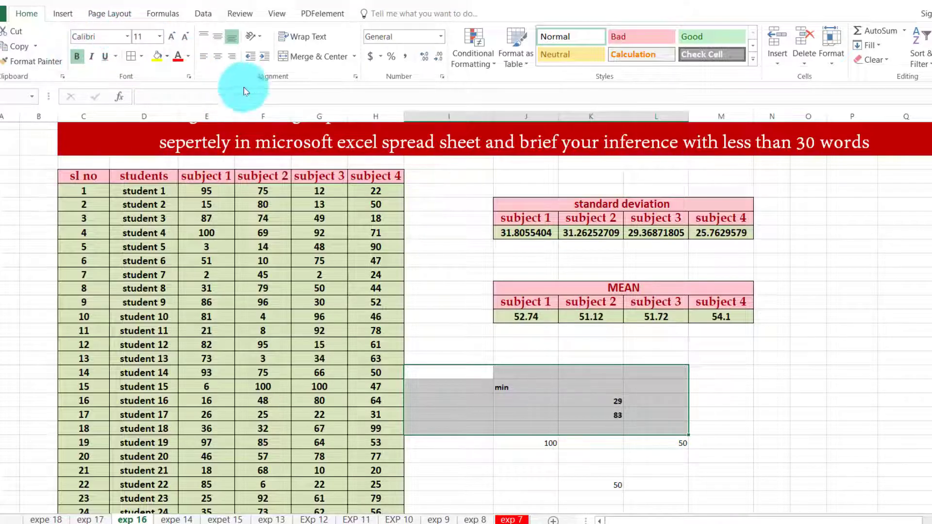
left_click(159, 37)
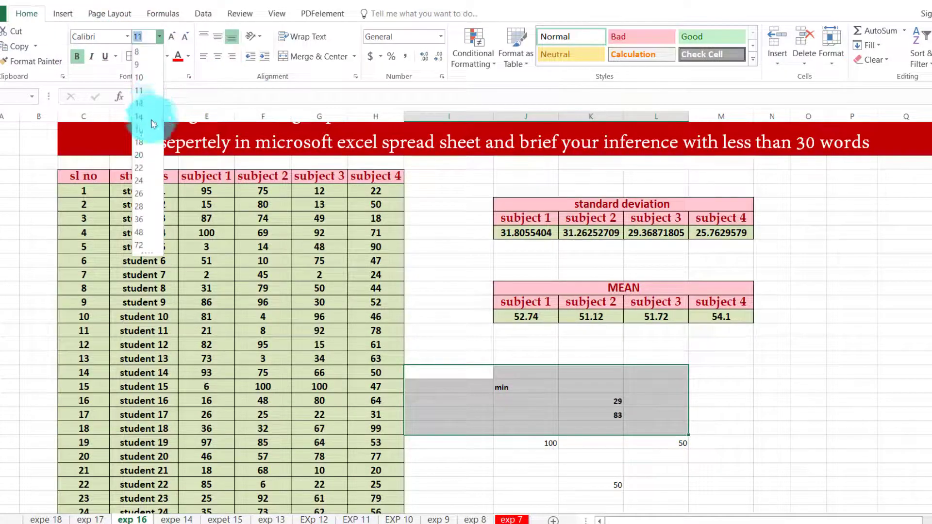
left_click(146, 146)
left_click(849, 412)
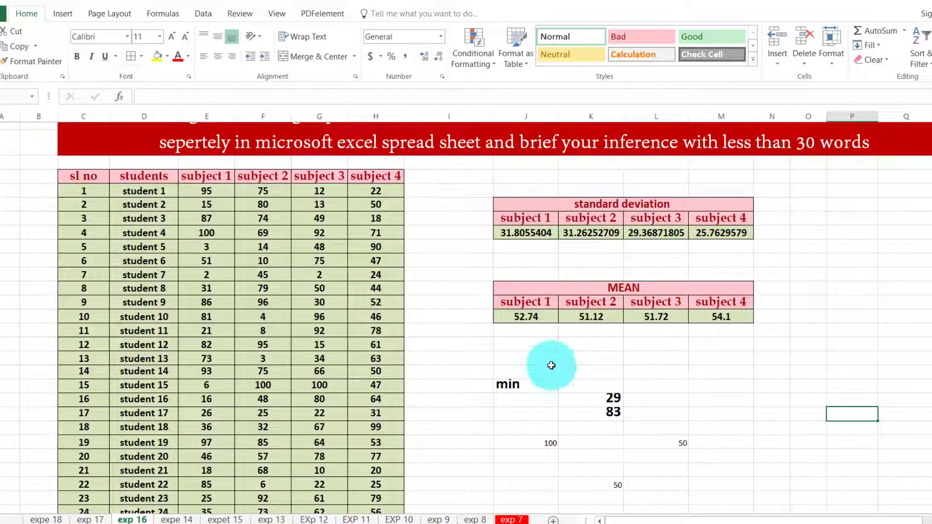
left_click(614, 399)
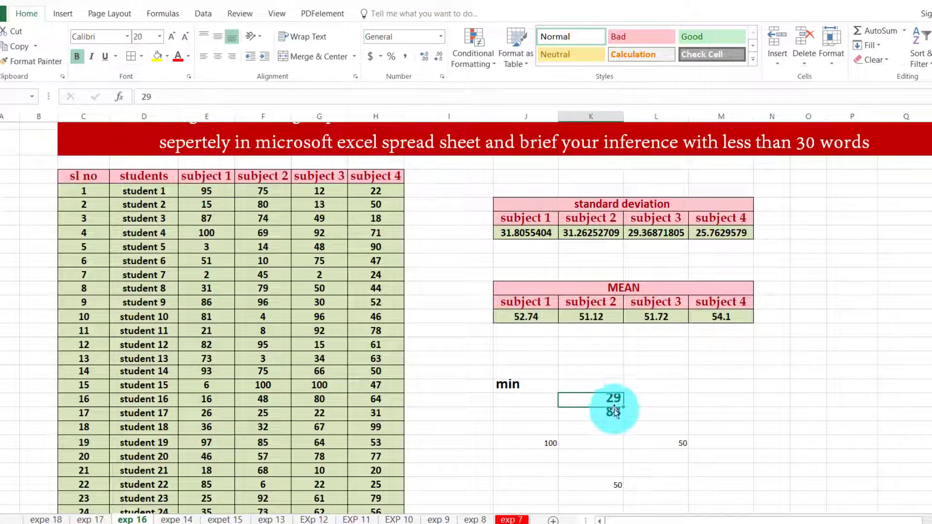
left_click(616, 413)
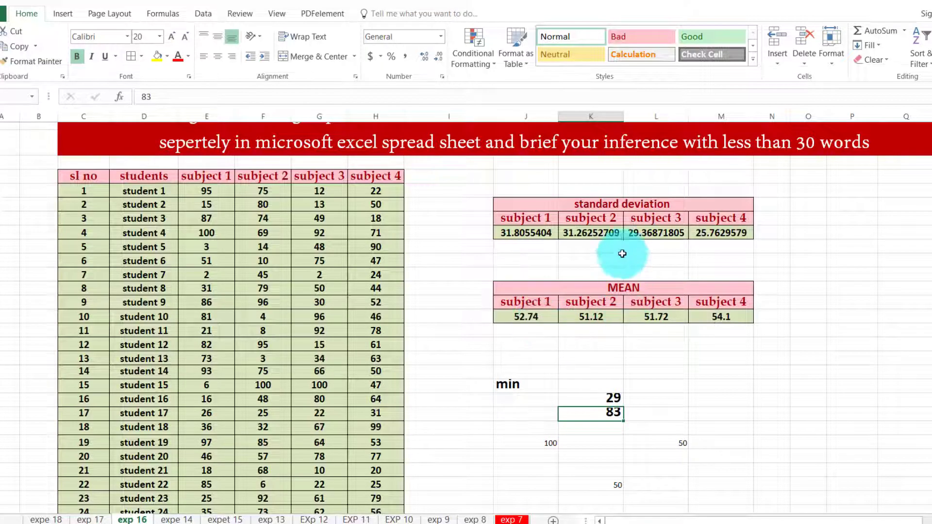
left_click(515, 233)
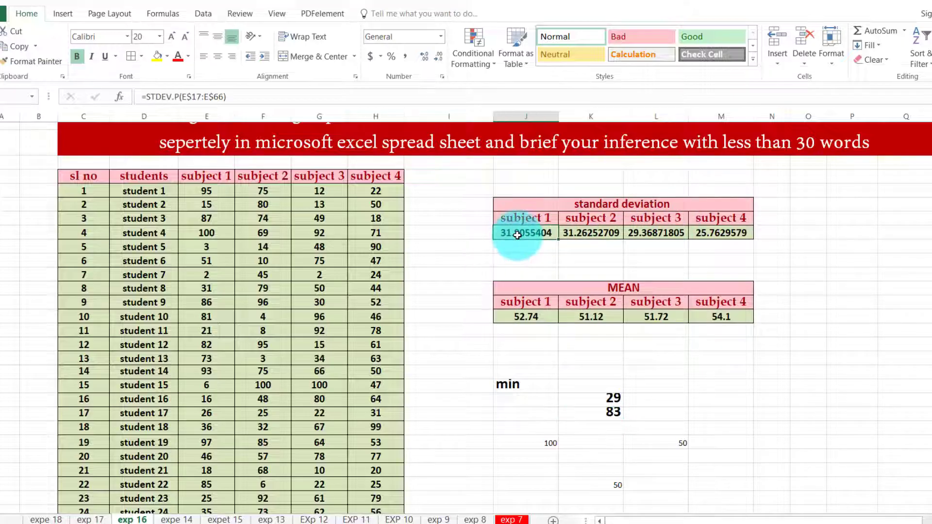